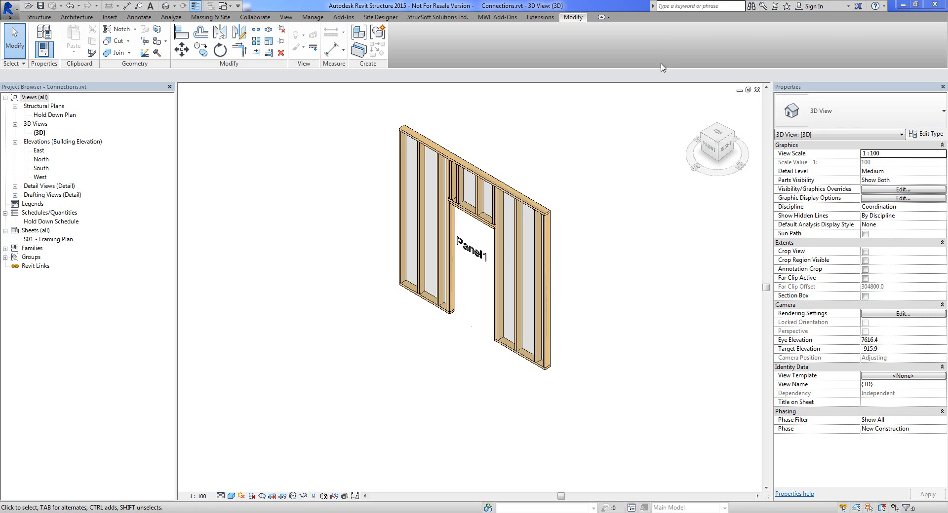
Open the family of a stud beside the Panel1 opening for editing, and switch to the Holdown-Simpson_Strong_Tie-HHDQ-3D family
click(516, 285)
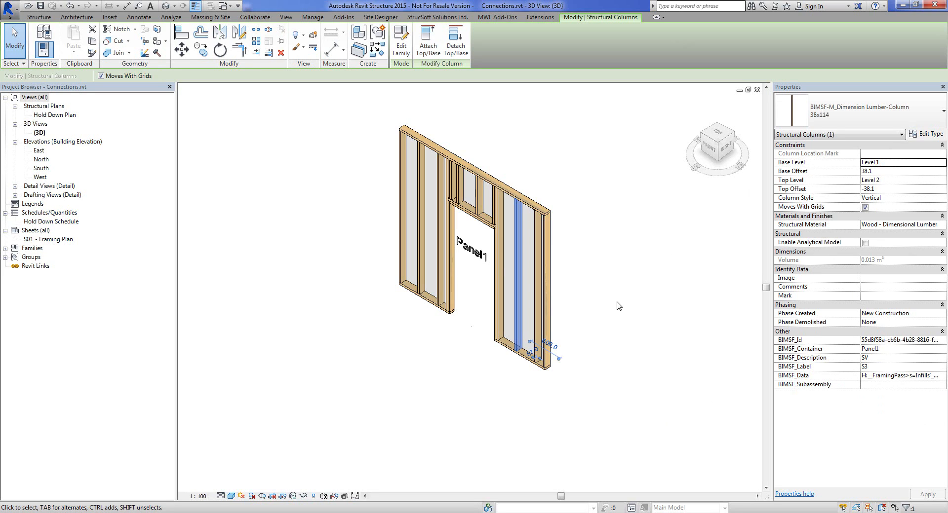
double_click(529, 270)
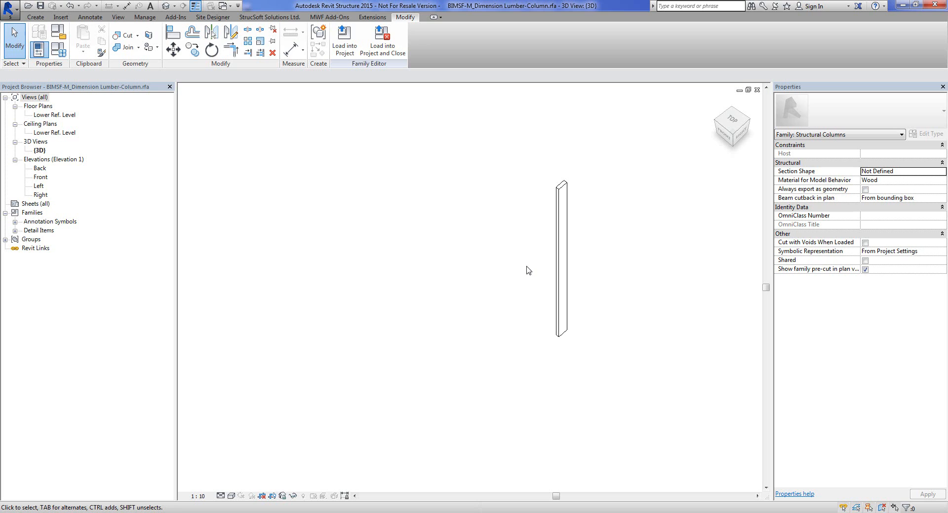
key(ctrl+Tab)
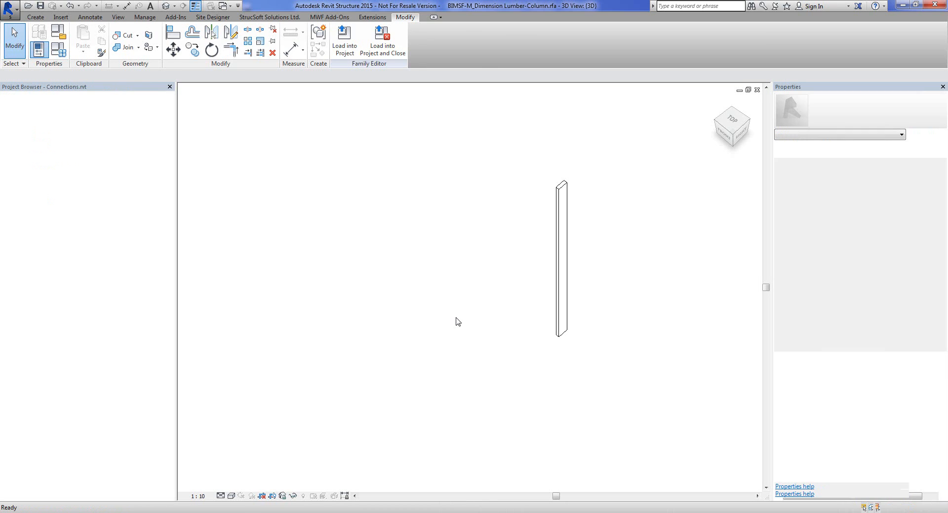
key(ctrl+Tab)
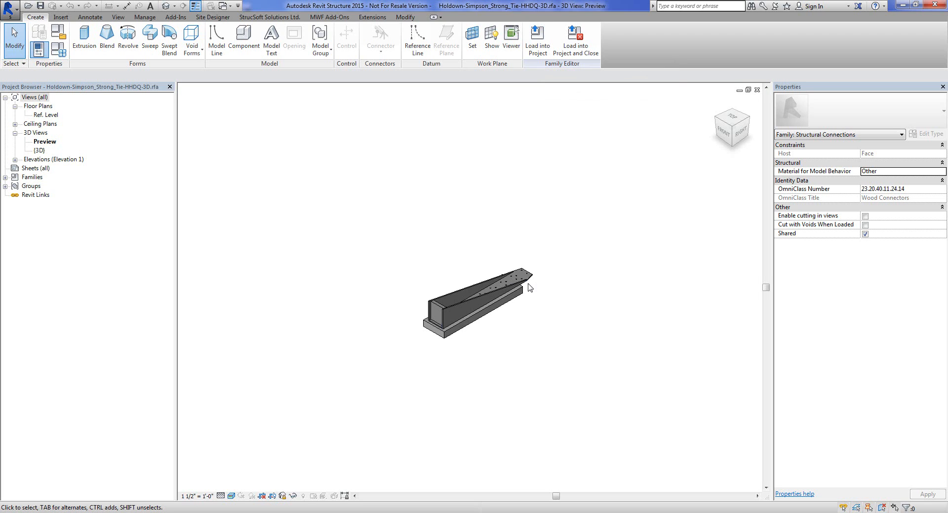
click(537, 37)
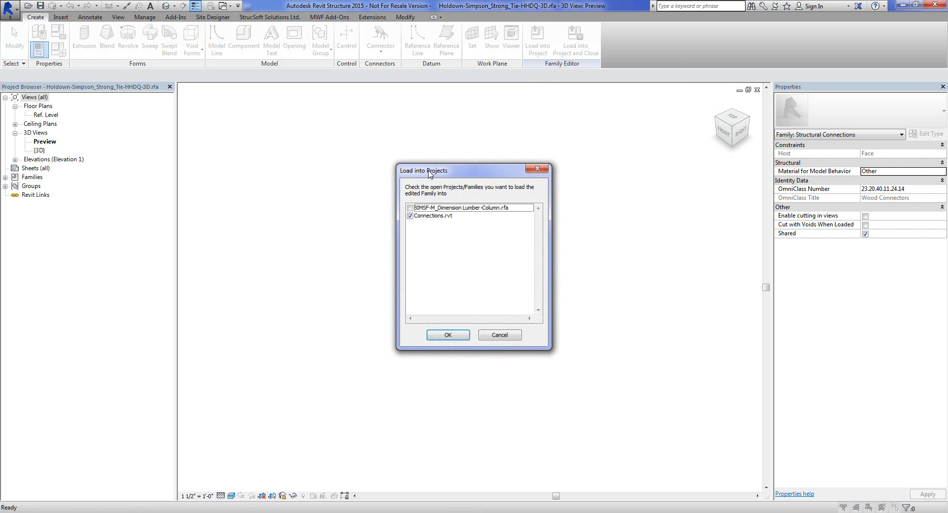
click(504, 336)
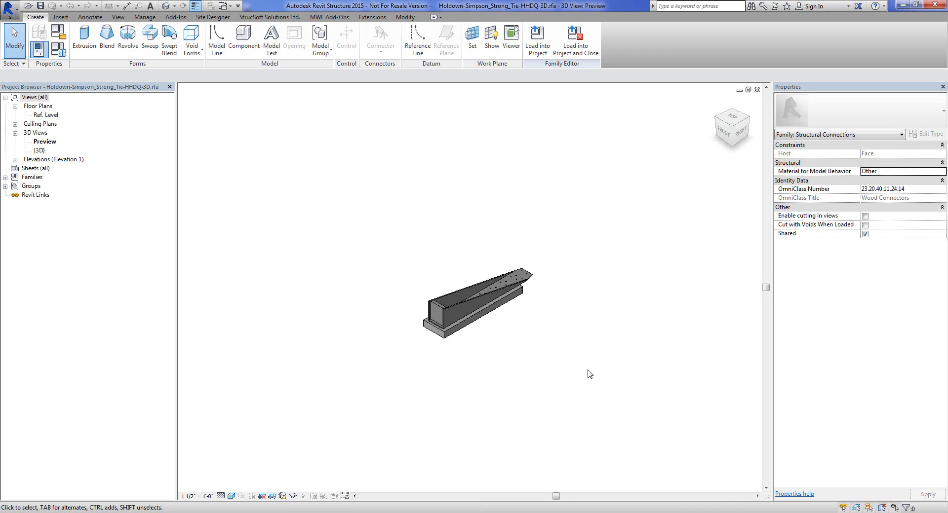
drag(588, 374, 339, 194)
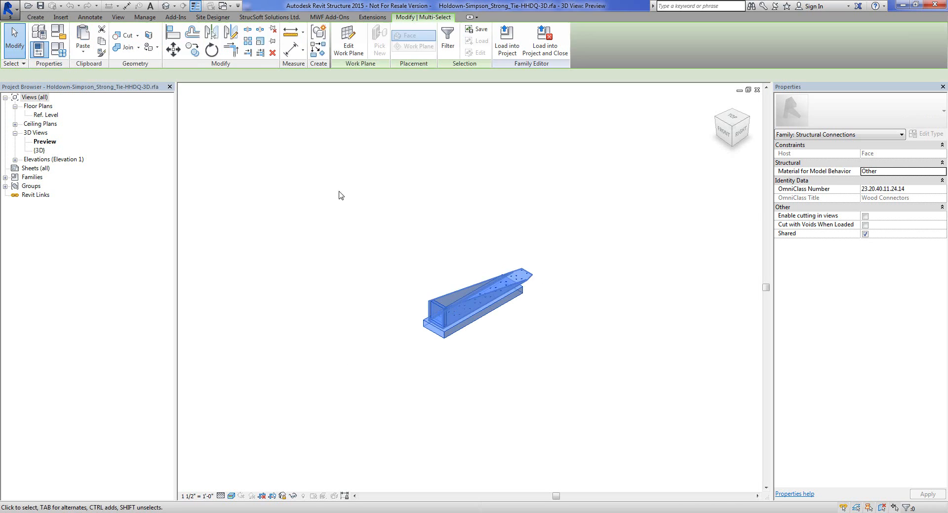
click(608, 318)
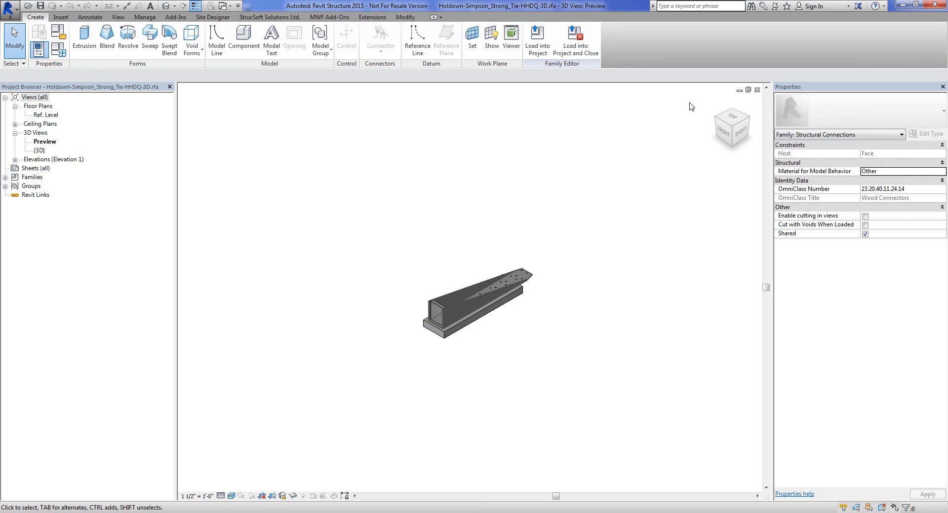
Load the hold-down family into BIMSF-M_Dimension Lumber-Column.rfa only, excluding Connections.rvt
click(537, 38)
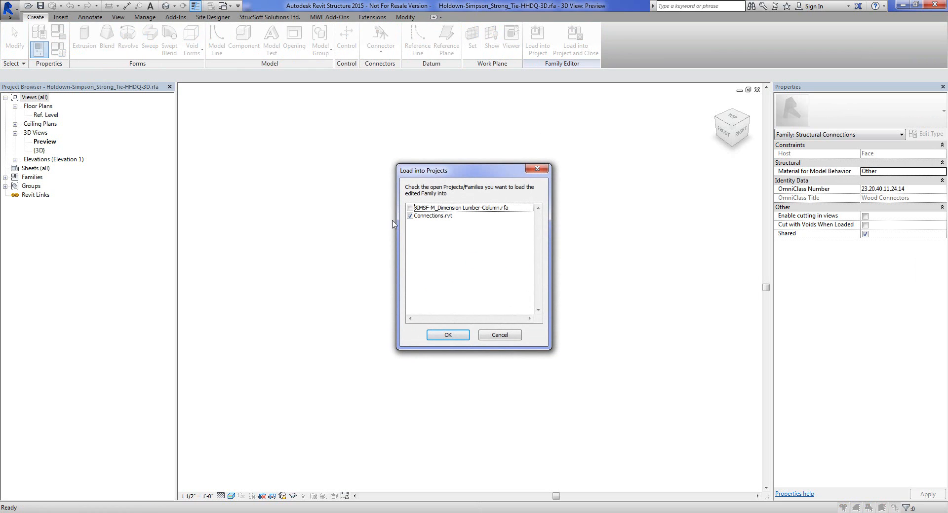
click(410, 216)
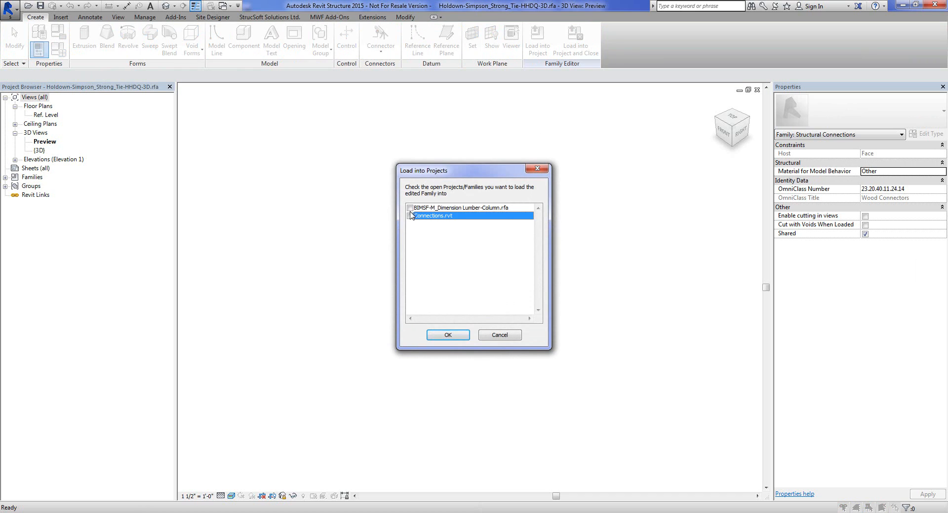
click(410, 208)
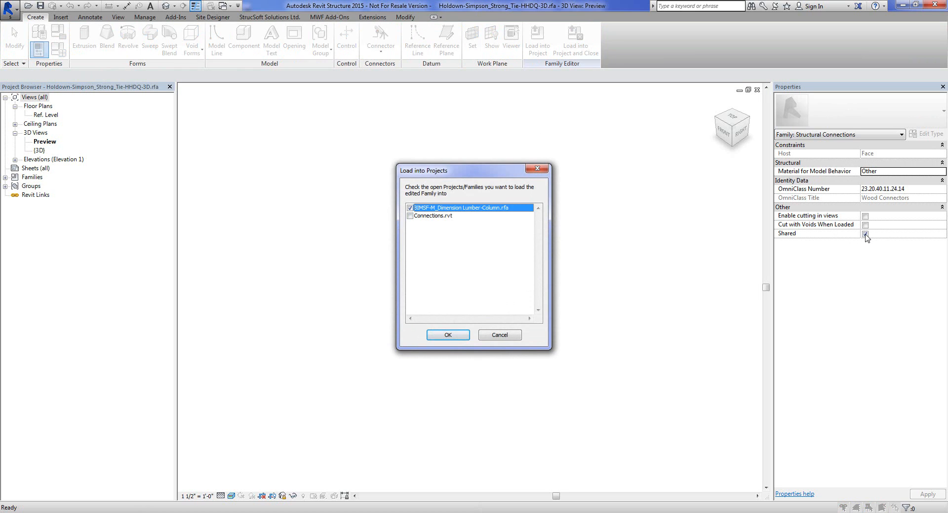
click(455, 338)
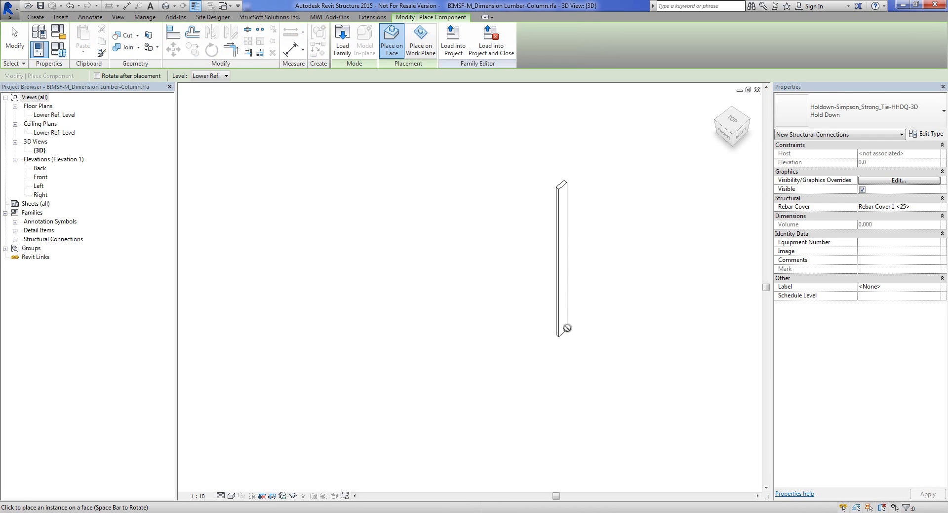
Place one Hold Down instance on the column's side face near its base and end the placement
click(566, 329)
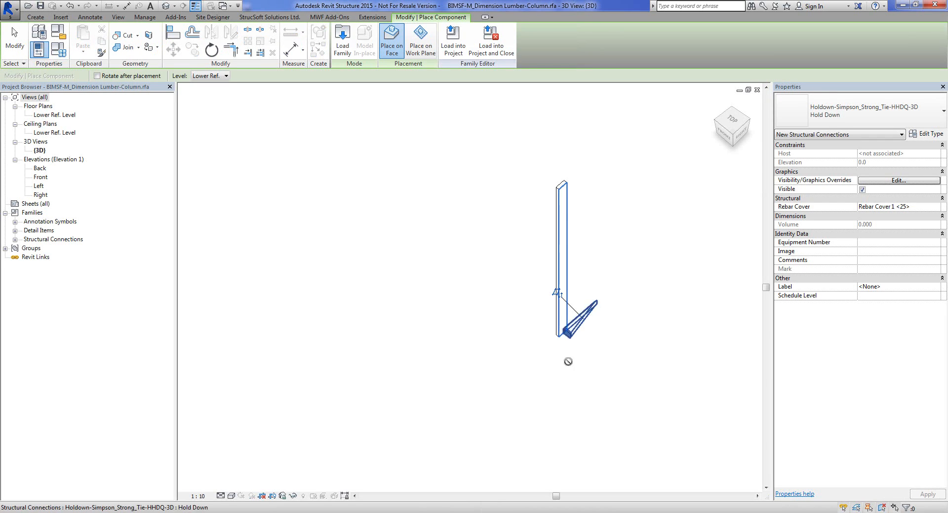
middle_drag(620, 394, 523, 434)
scroll(518, 414, up, 3)
middle_drag(514, 402, 576, 278)
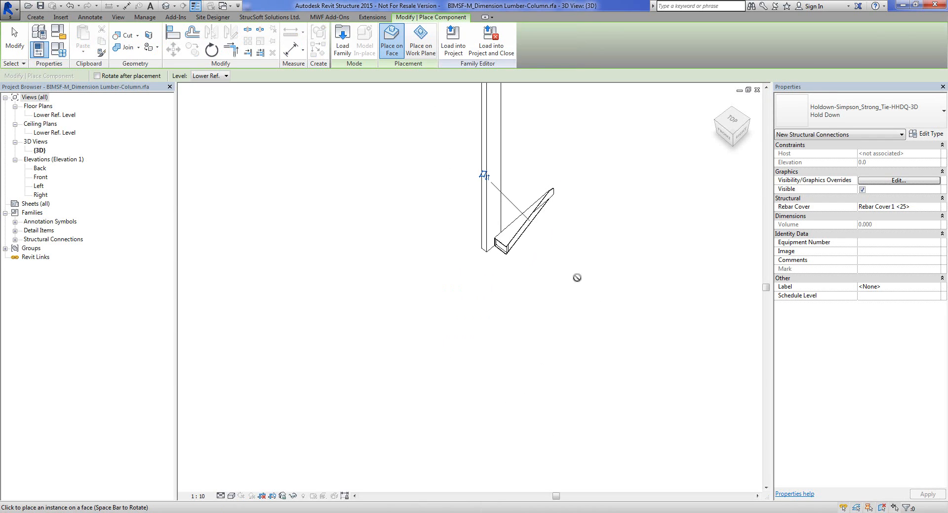
key(Escape)
key(Escape)
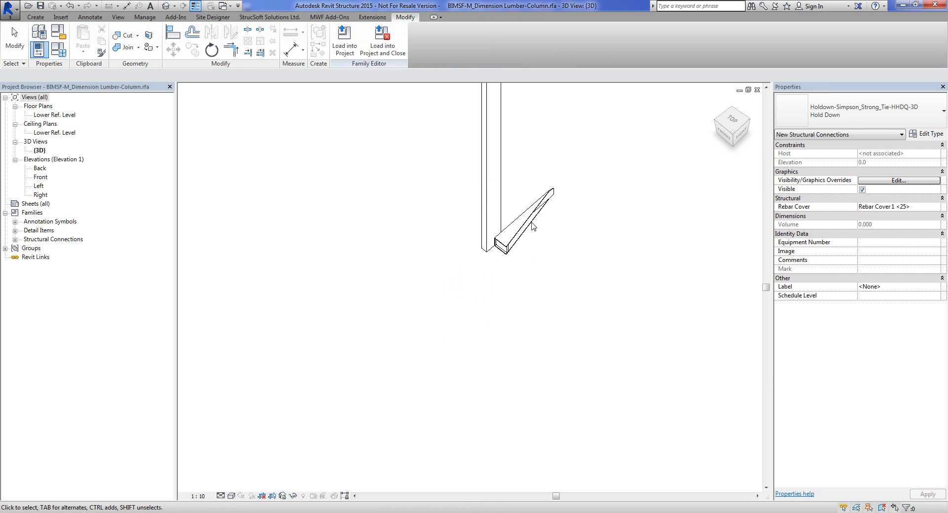
Rotate the placed hold-down by 90 degrees so it stands upright along the column
click(527, 212)
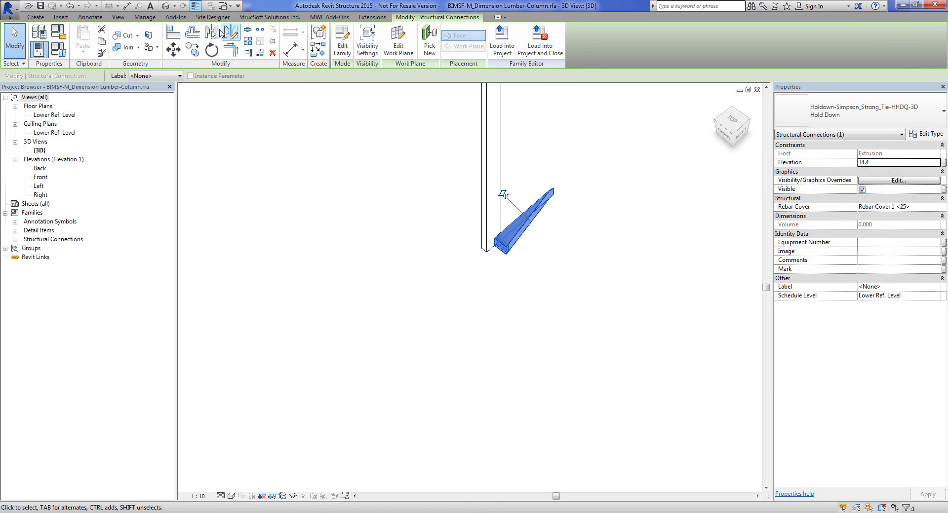
click(212, 50)
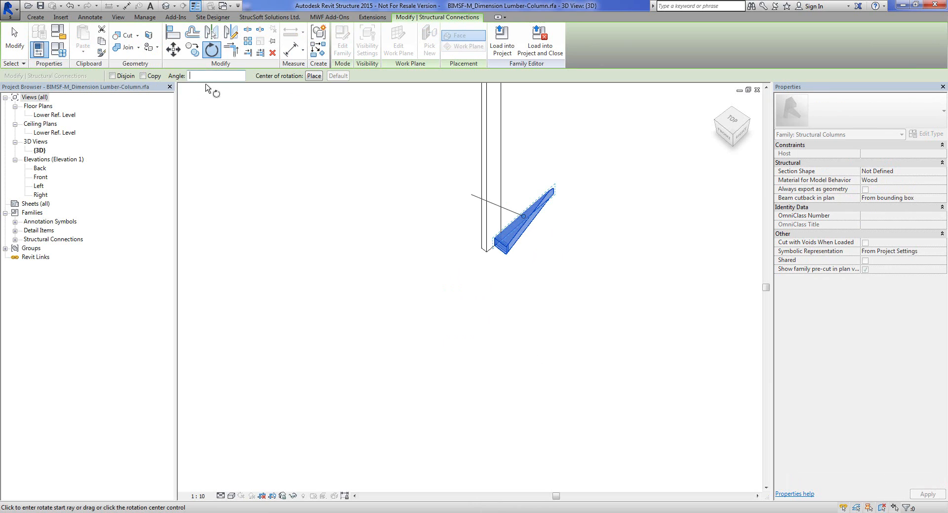
text(90)
key(Return)
click(598, 255)
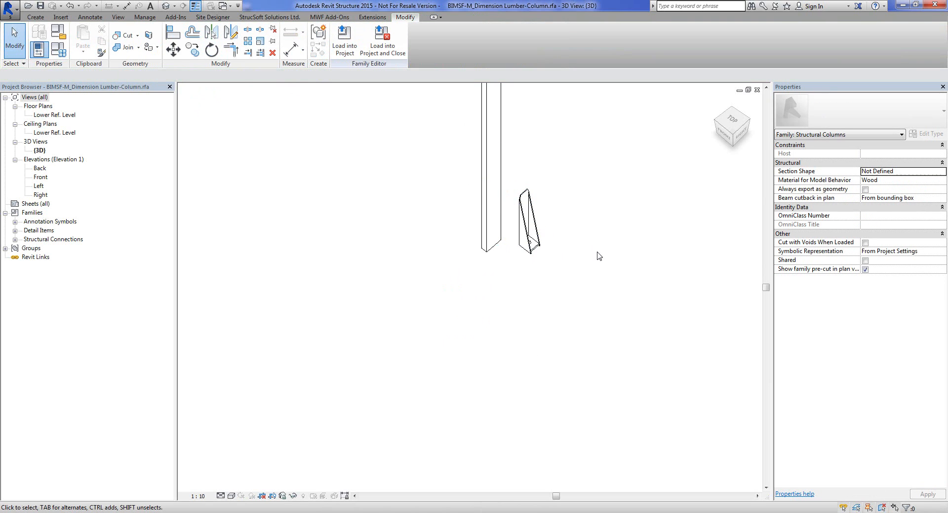
In a top view, move the hold-down from the midpoint of its back plate to the midpoint of the column's wide face
middle_drag(580, 215, 541, 275)
click(490, 264)
middle_drag(610, 155, 647, 270)
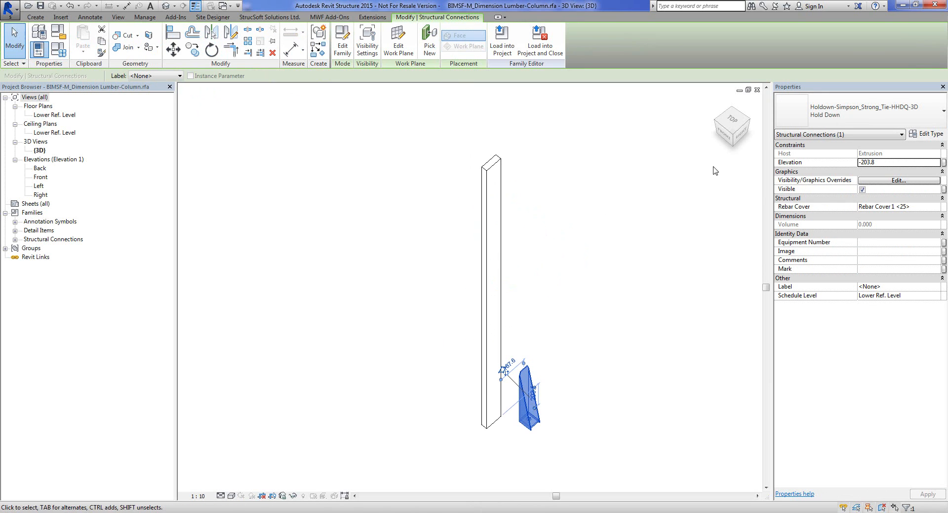
click(729, 119)
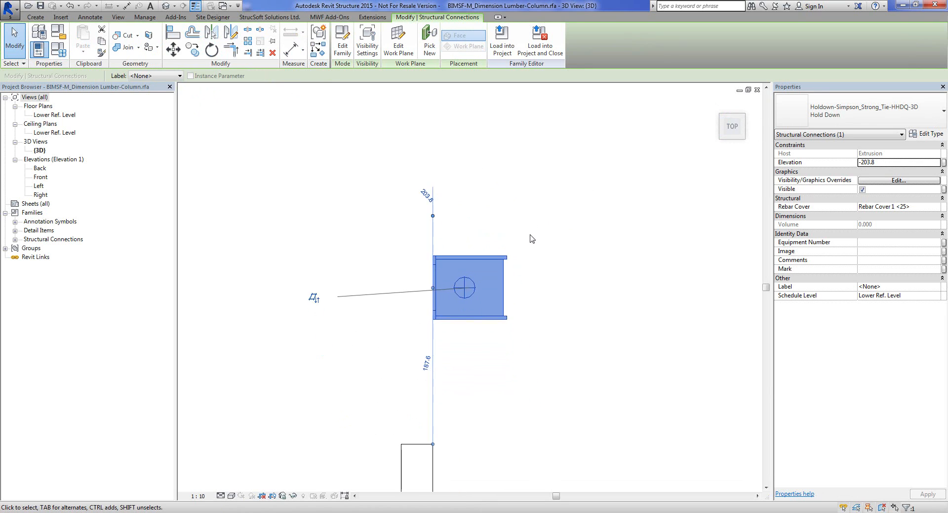
click(172, 49)
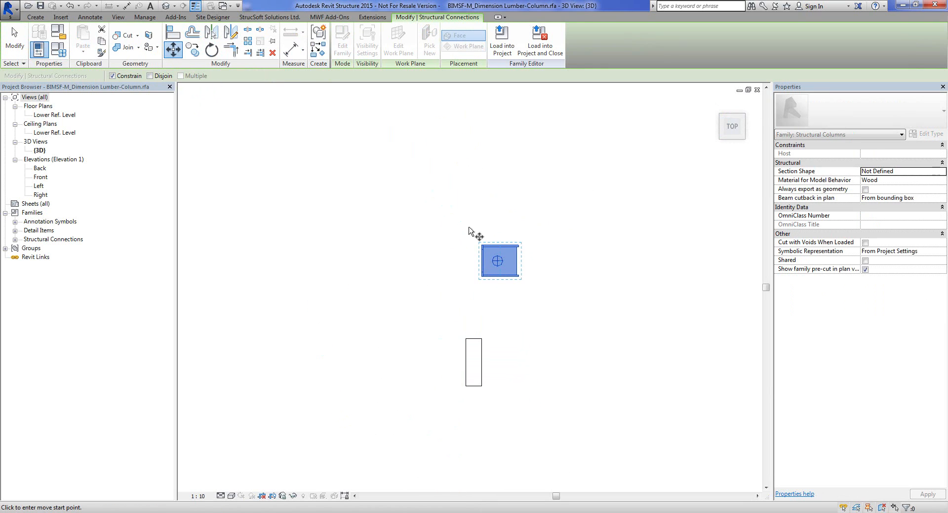
click(483, 262)
click(485, 364)
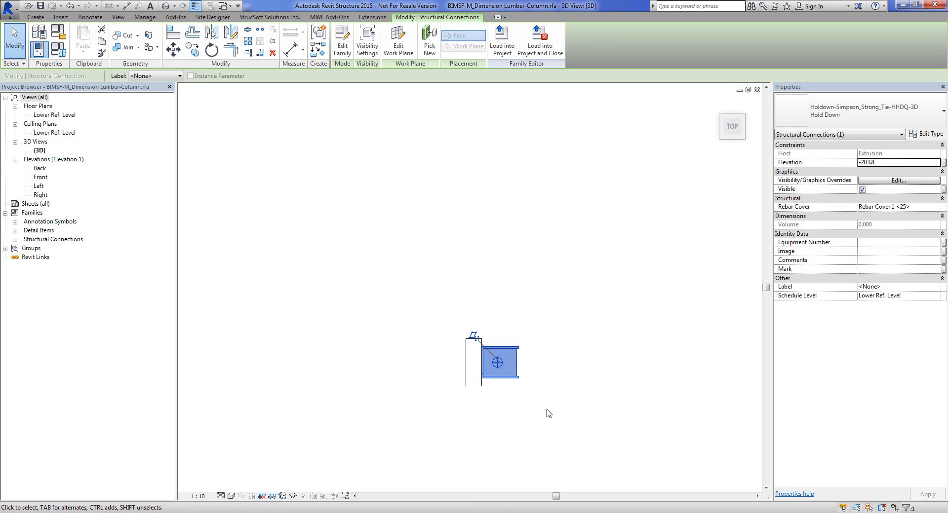
Mirror a copy of the hold-down to the column's opposite face, using an axis drawn through the column's centre
middle_drag(556, 434, 558, 347)
scroll(559, 346, down, 1)
scroll(543, 341, up, 2)
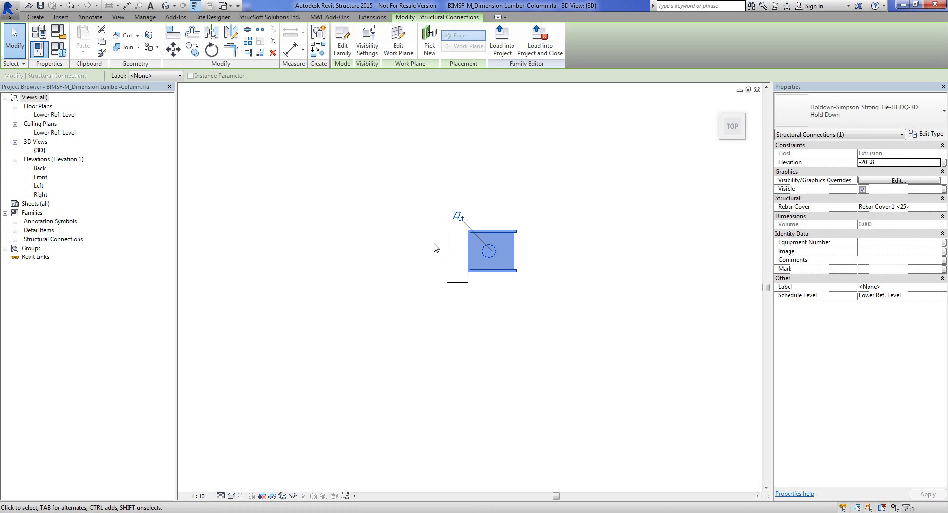
click(230, 32)
click(457, 281)
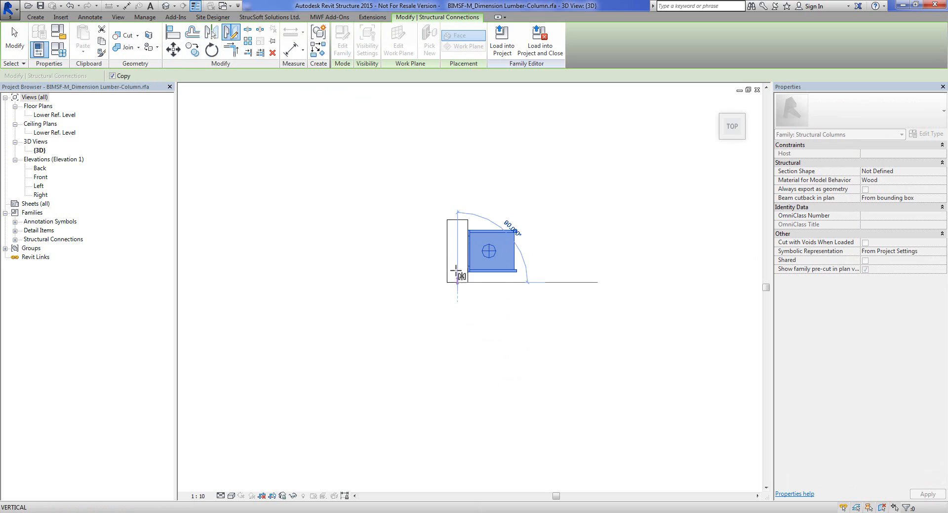
click(457, 200)
click(570, 308)
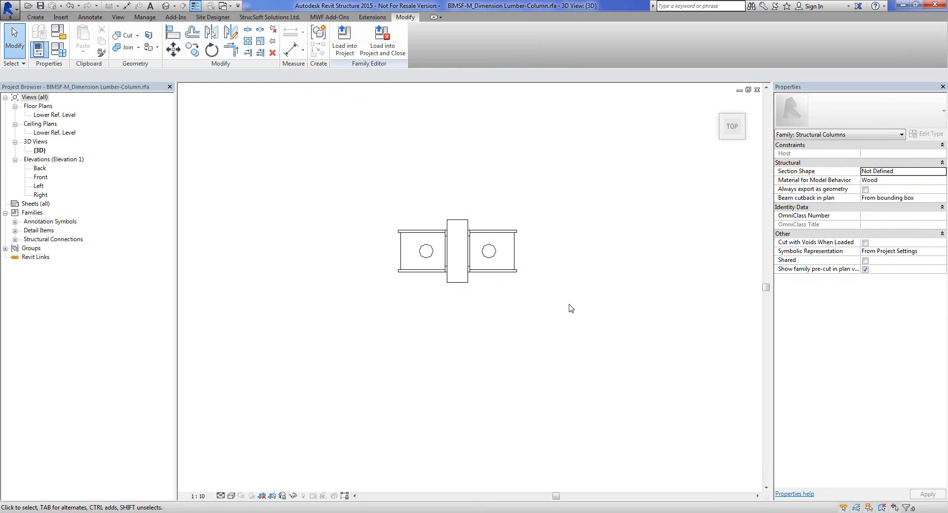
Examine in 3D how the two hold-downs sit relative to the base of the column
scroll(569, 309, down, 2)
shift+middle_drag(610, 396, 566, 218)
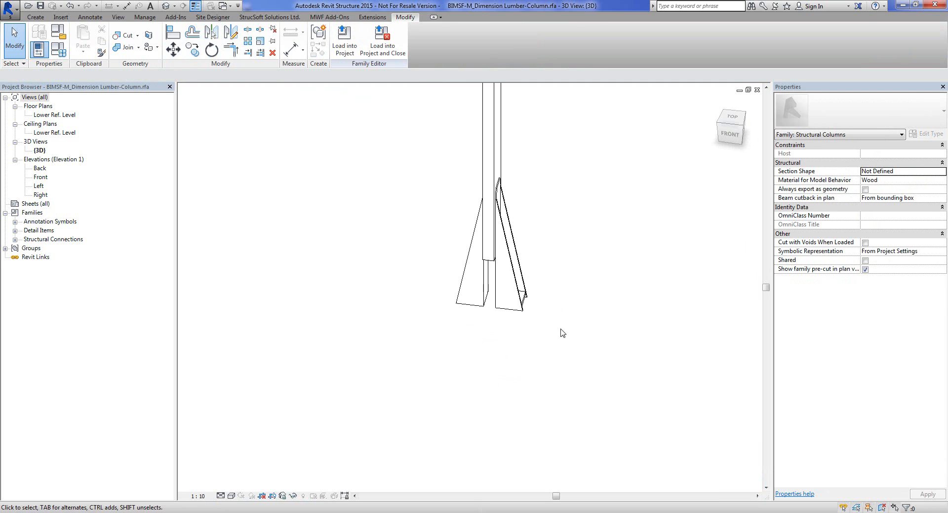
click(520, 302)
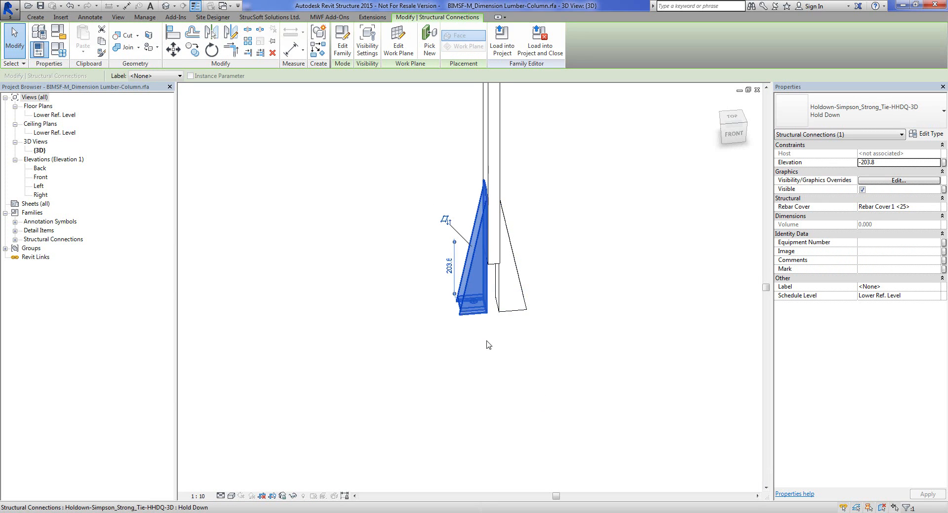
shift+middle_drag(484, 345, 510, 339)
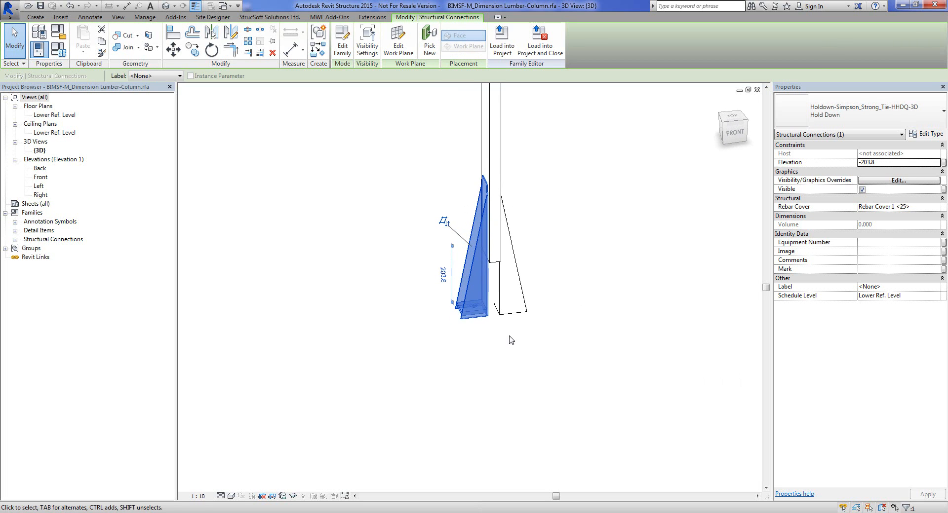
In the Front elevation, align the undersides of both hold-downs to the Lower Ref. Level and lock the alignment
double_click(40, 177)
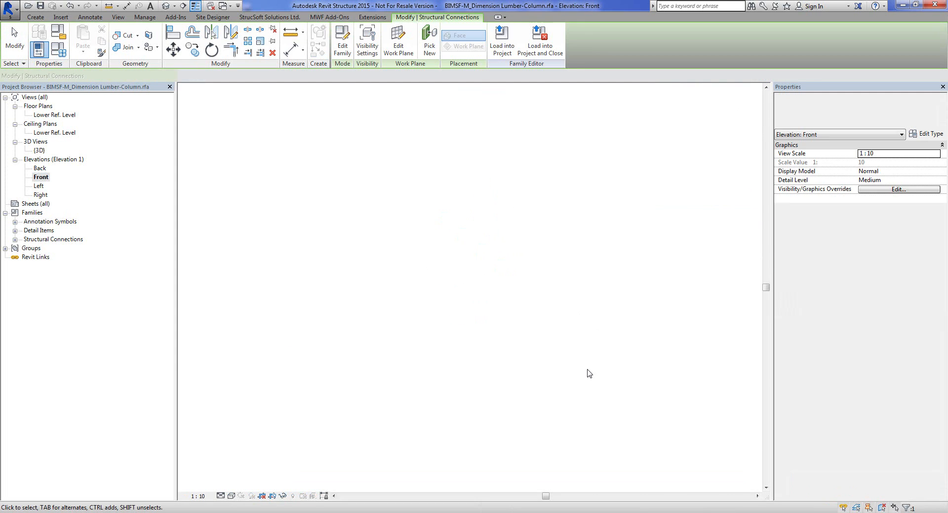
middle_drag(404, 382, 427, 215)
scroll(486, 237, up, 2)
click(557, 346)
middle_drag(678, 269, 617, 298)
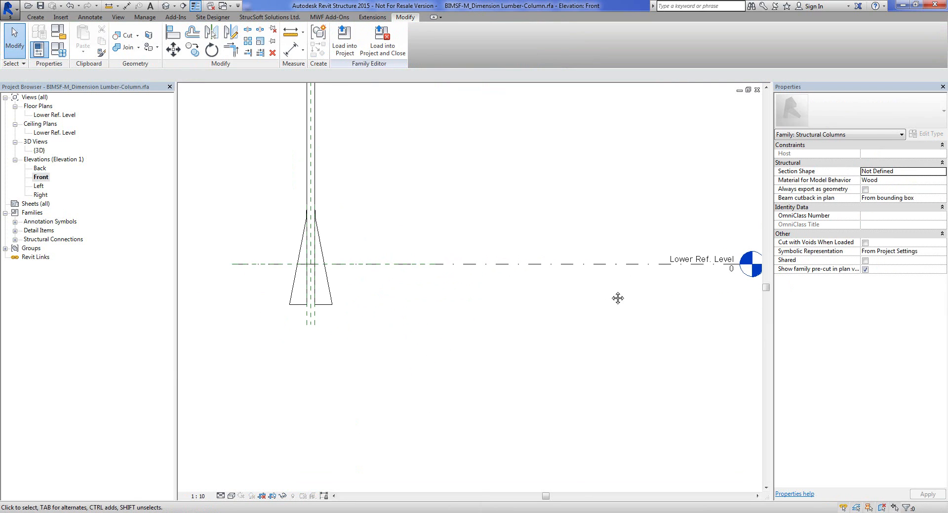
click(173, 32)
click(659, 267)
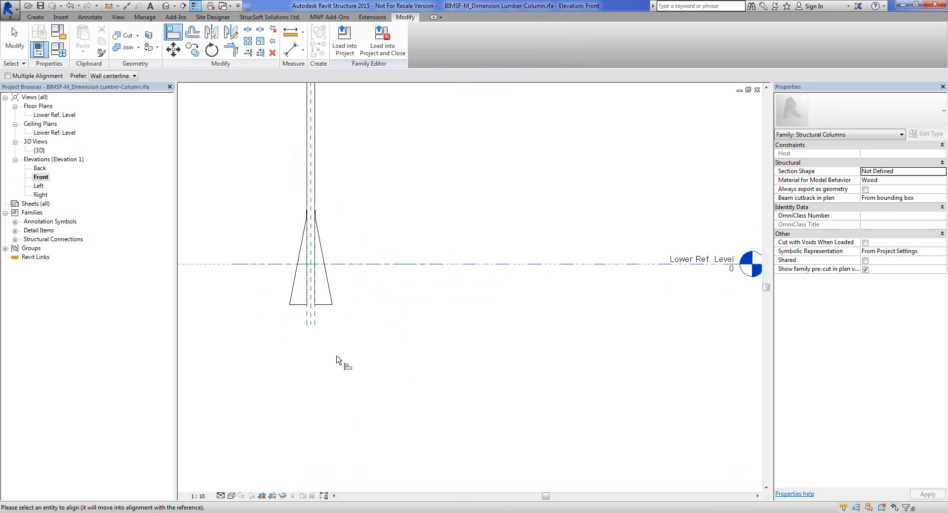
click(328, 305)
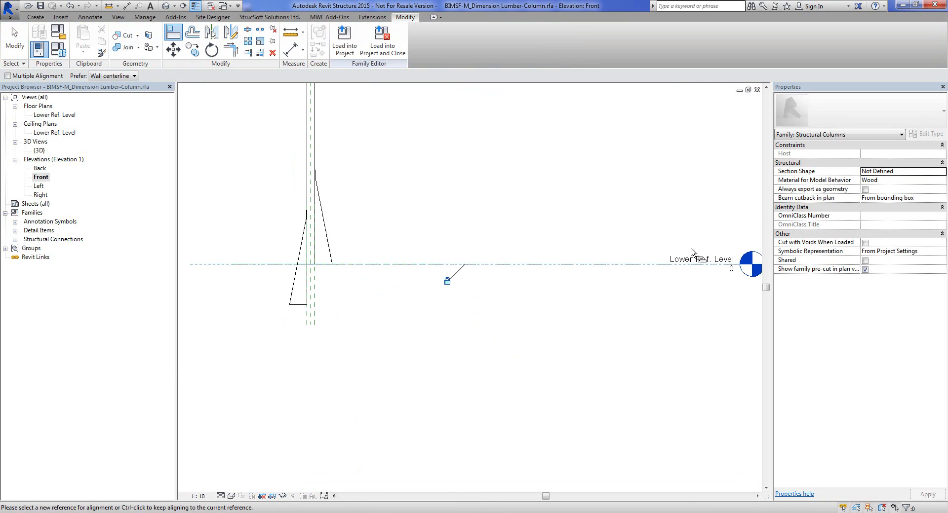
click(700, 263)
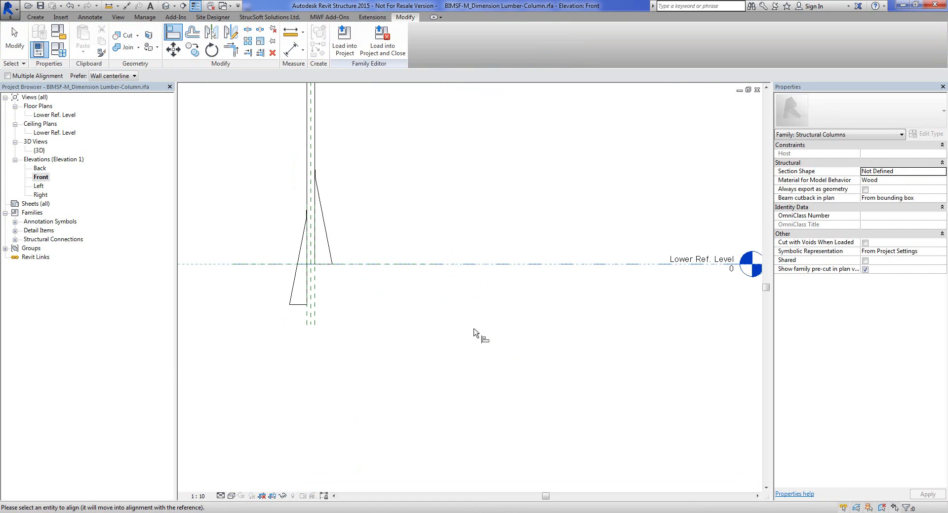
click(300, 305)
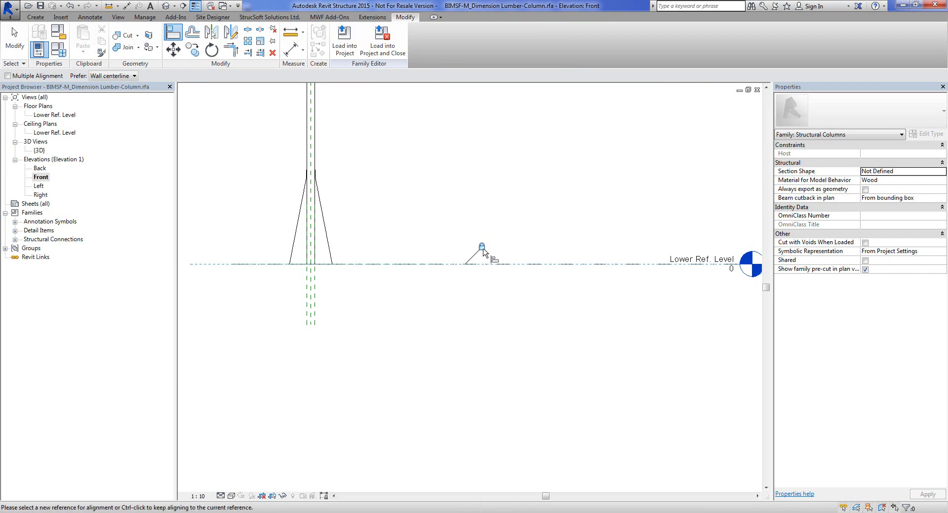
scroll(470, 375, down, 2)
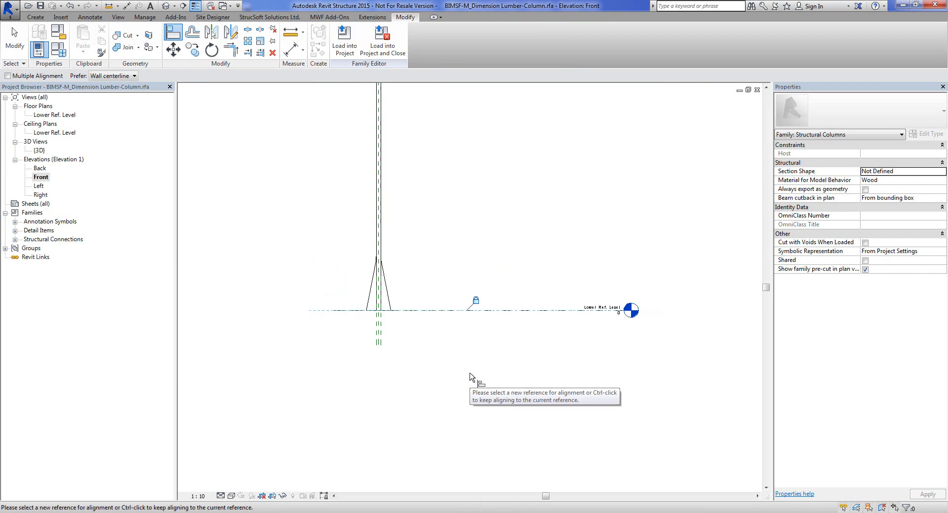
Close the Front elevation, end the alignment and check the two hold-downs at the column base in 3D
click(757, 89)
key(Escape)
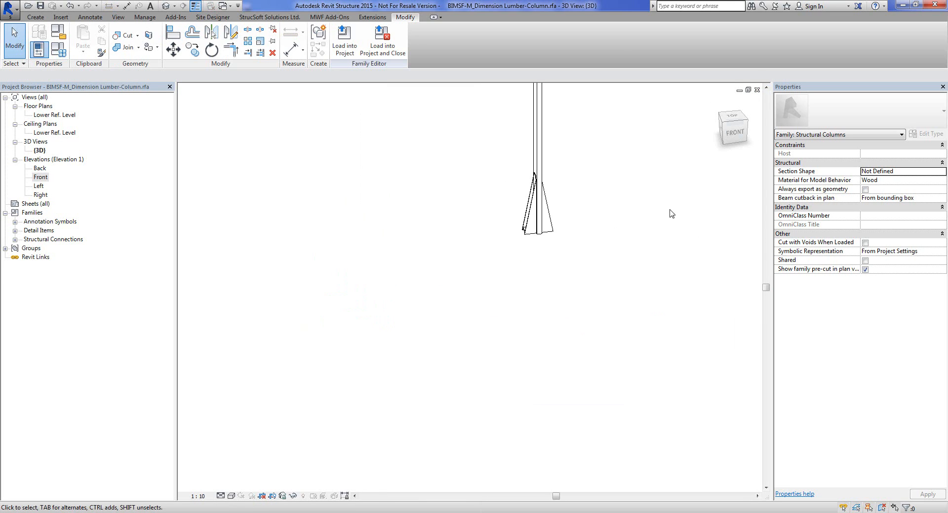
shift+middle_drag(611, 212, 519, 233)
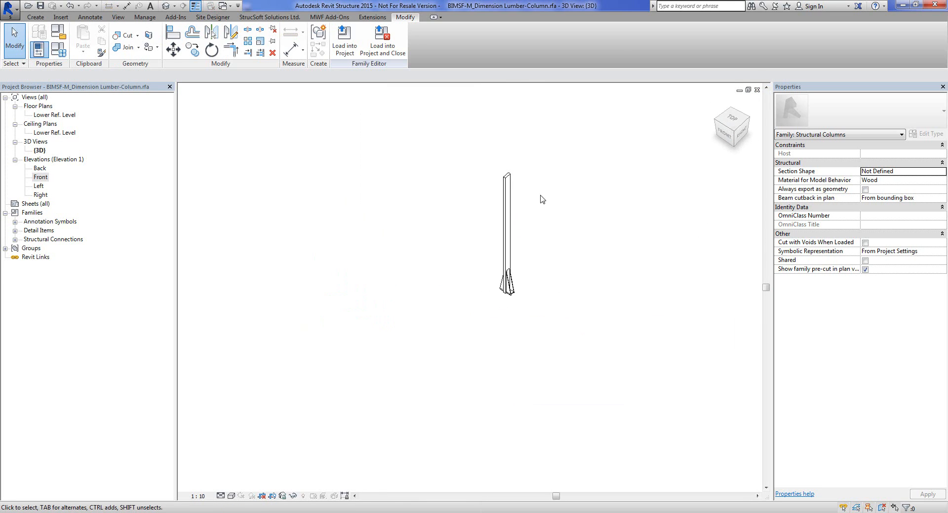
shift+middle_drag(588, 298, 611, 313)
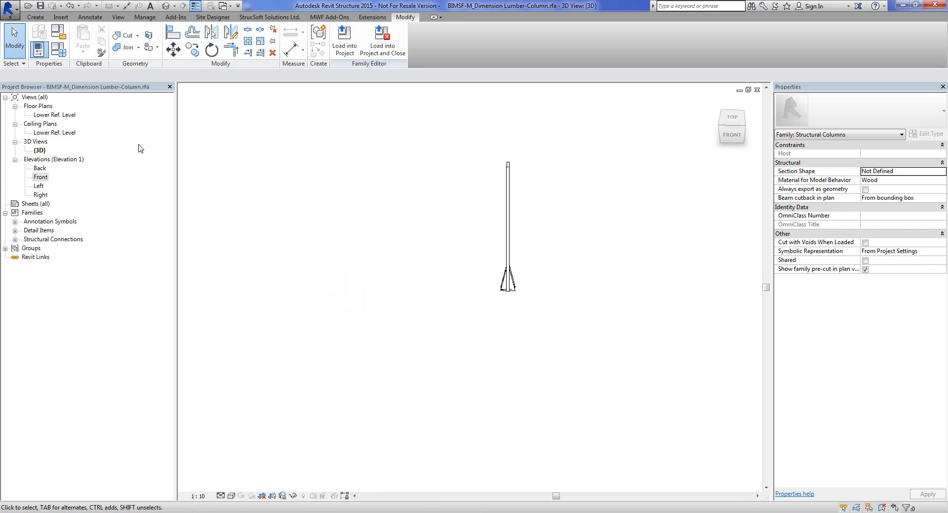
Delete the existing Side A and Side B visibility parameters from the column's family types
click(39, 51)
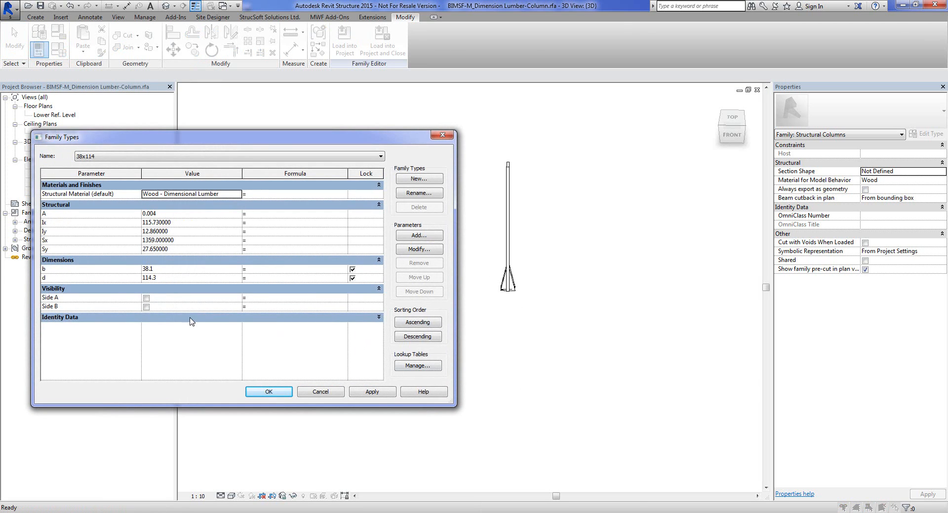
click(111, 301)
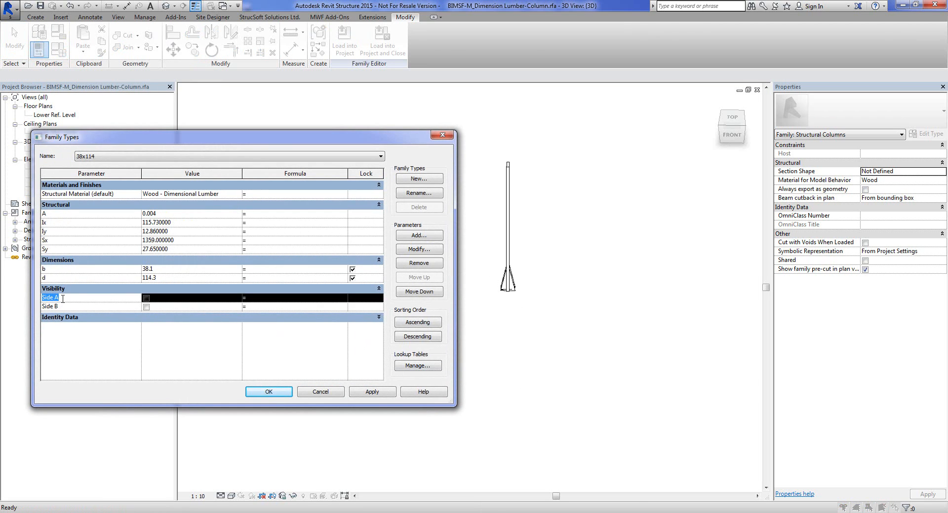
click(417, 262)
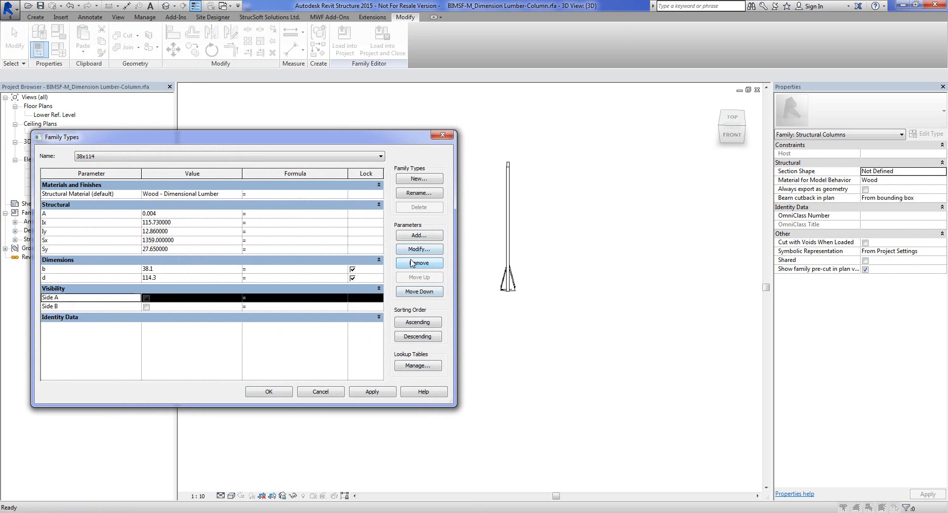
click(497, 262)
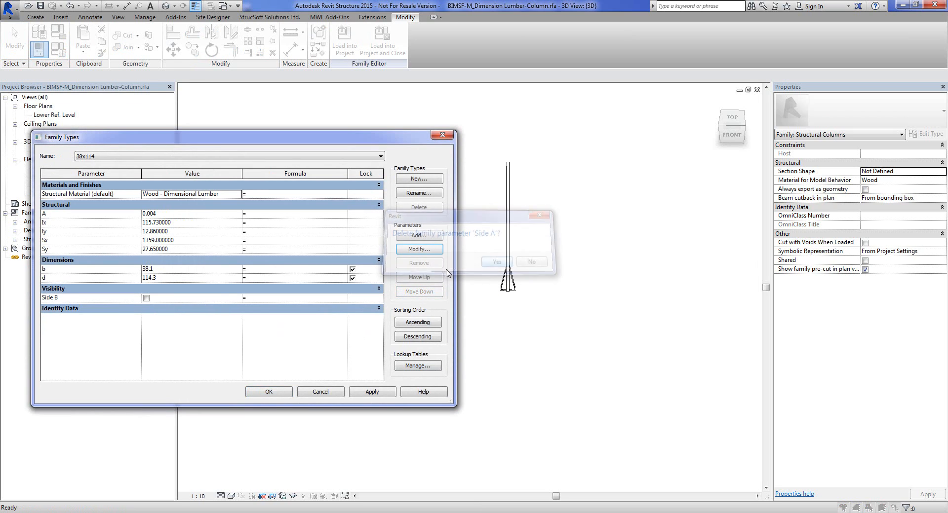
click(99, 299)
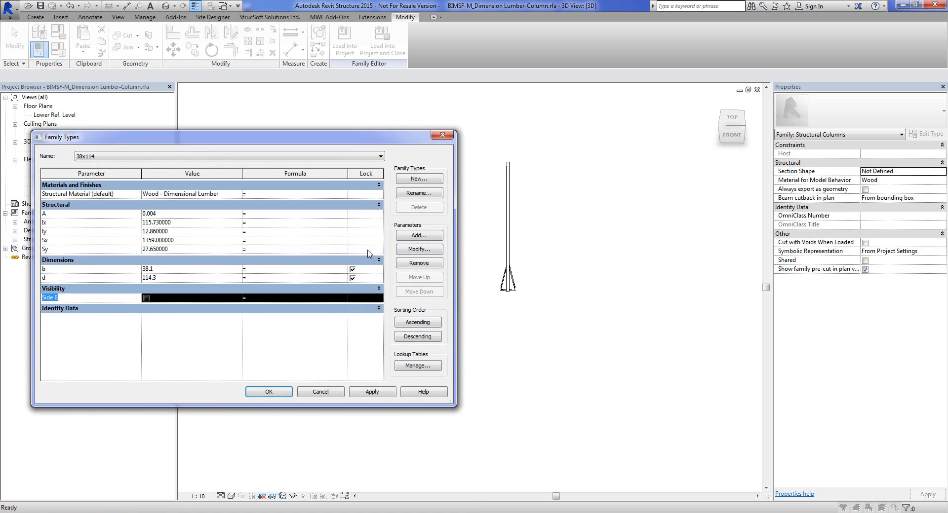
click(418, 263)
click(498, 262)
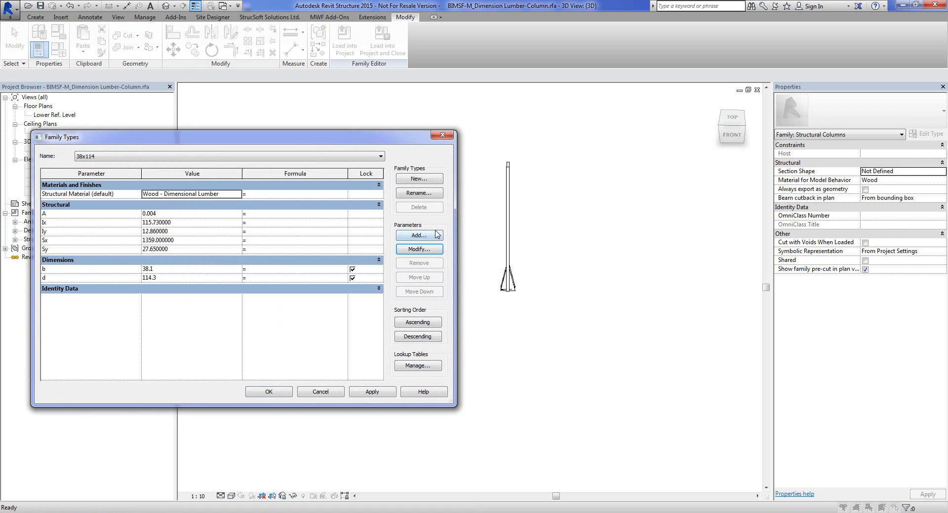
Add a Yes/No instance family parameter named Side A, grouped under Visibility
click(419, 236)
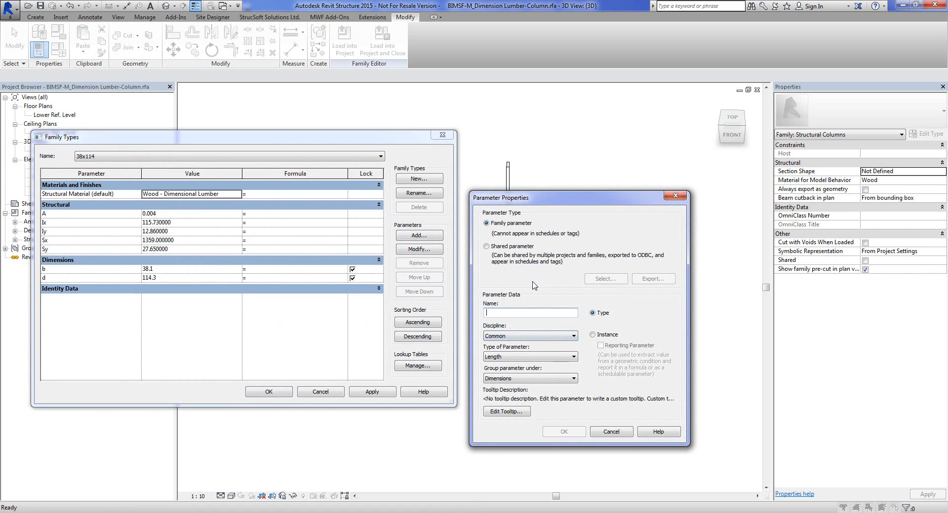
click(612, 336)
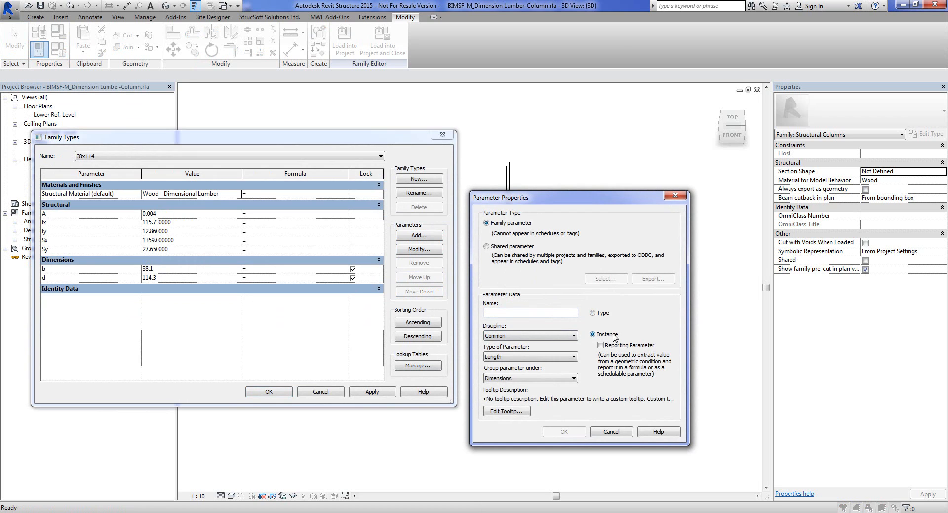
click(539, 379)
scroll(531, 368, down, 3)
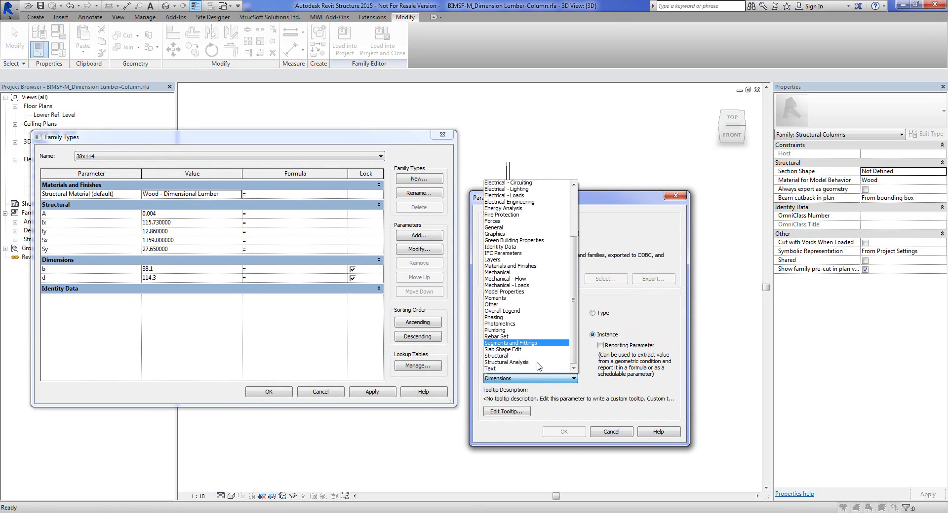
click(530, 367)
click(522, 357)
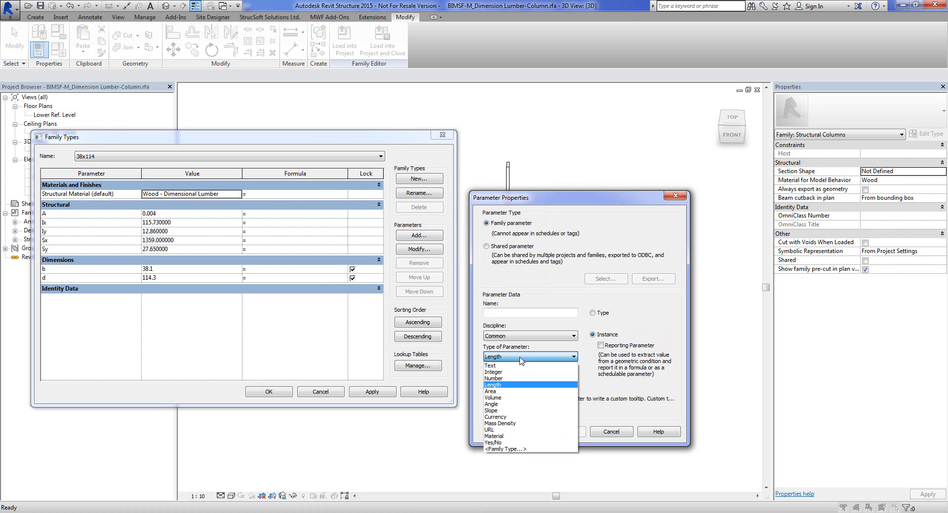
click(494, 443)
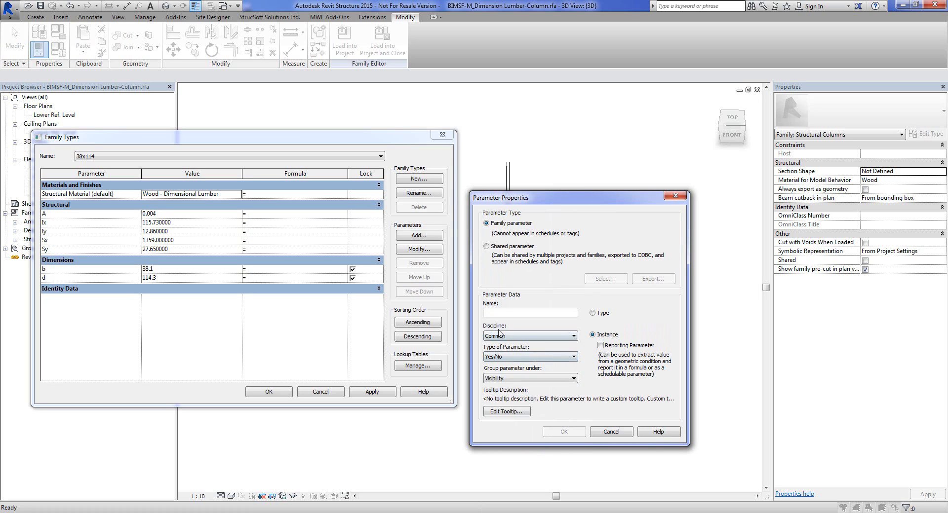
click(530, 313)
text(Side A)
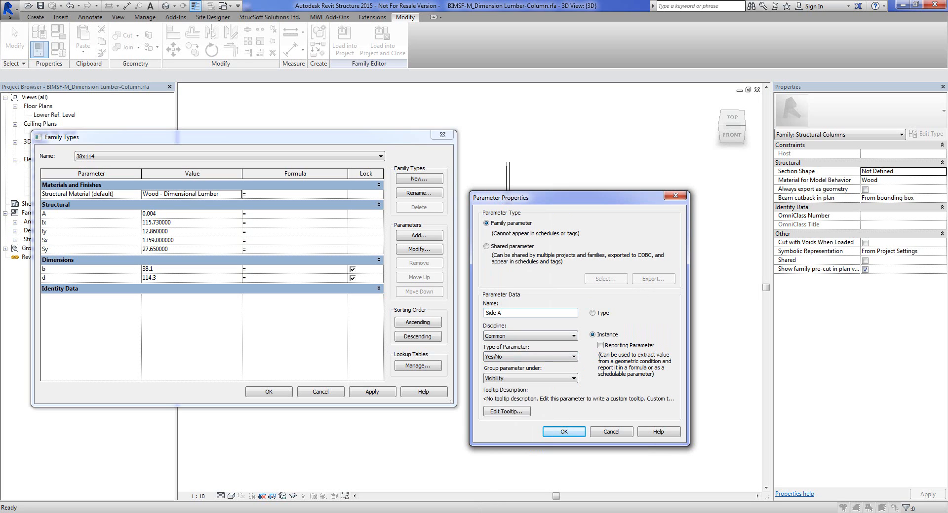
click(567, 432)
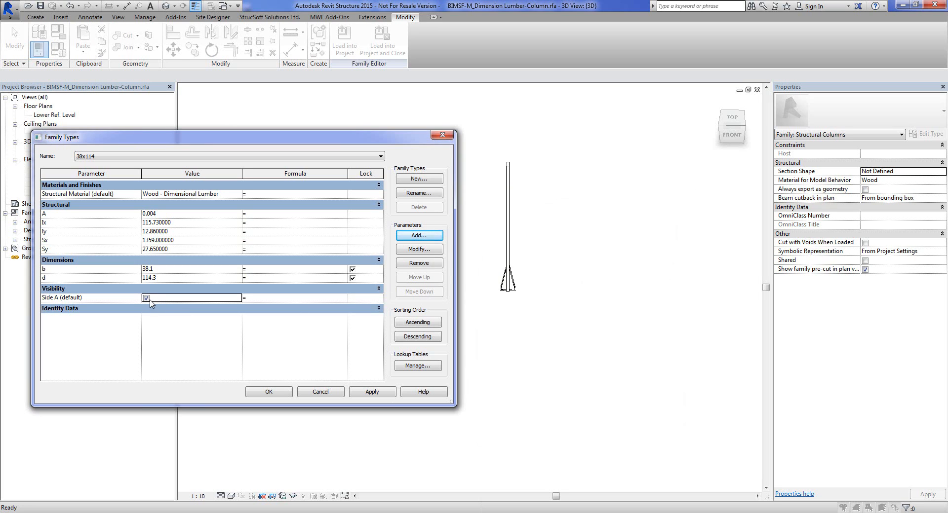
Add a second Yes/No instance family parameter named Side B, also grouped under Visibility
click(419, 236)
text(S)
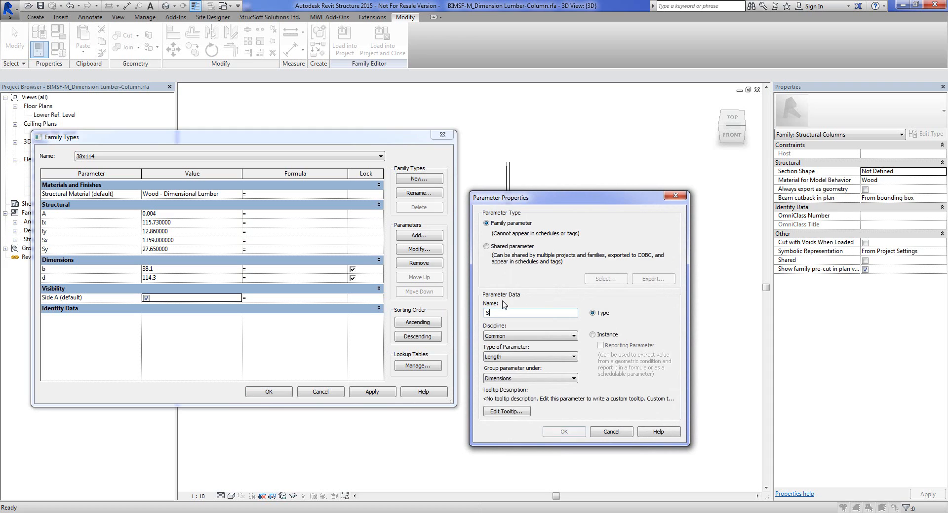
text(ide B)
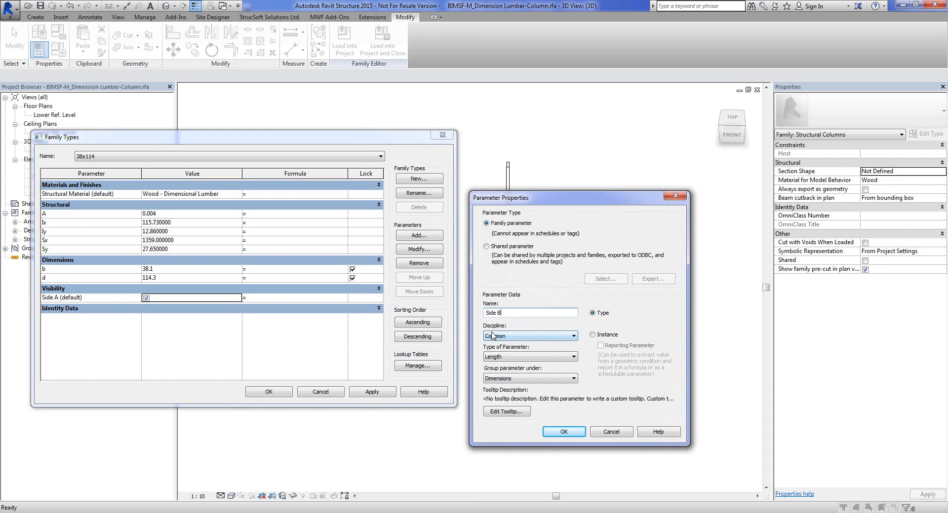
click(492, 336)
click(495, 342)
click(517, 357)
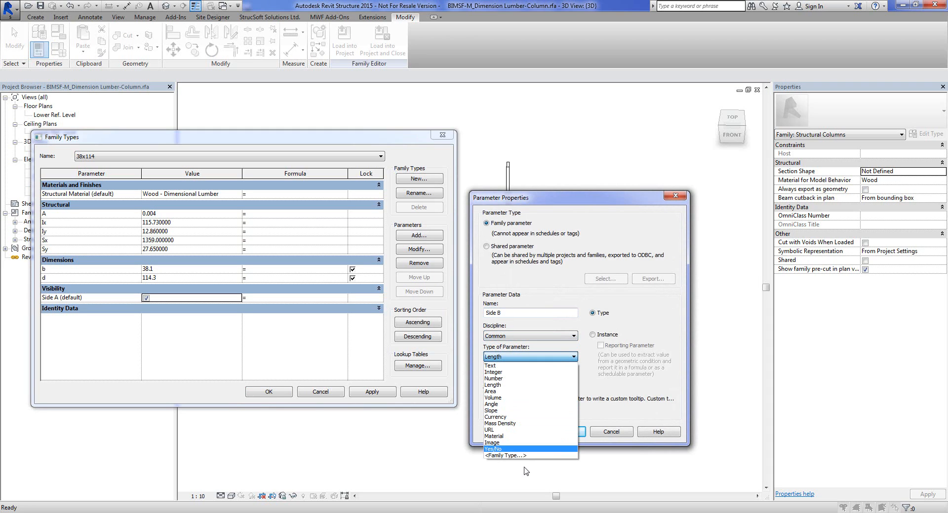
click(513, 450)
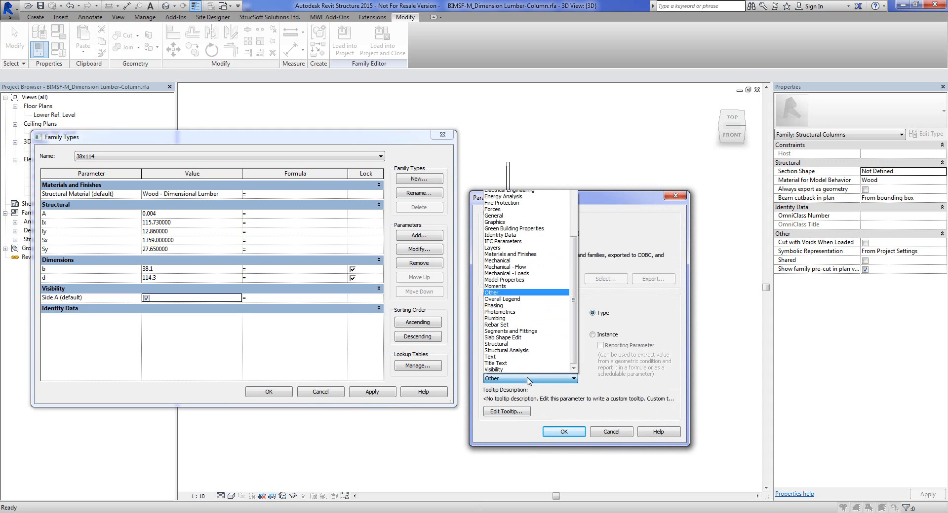
click(528, 378)
click(526, 370)
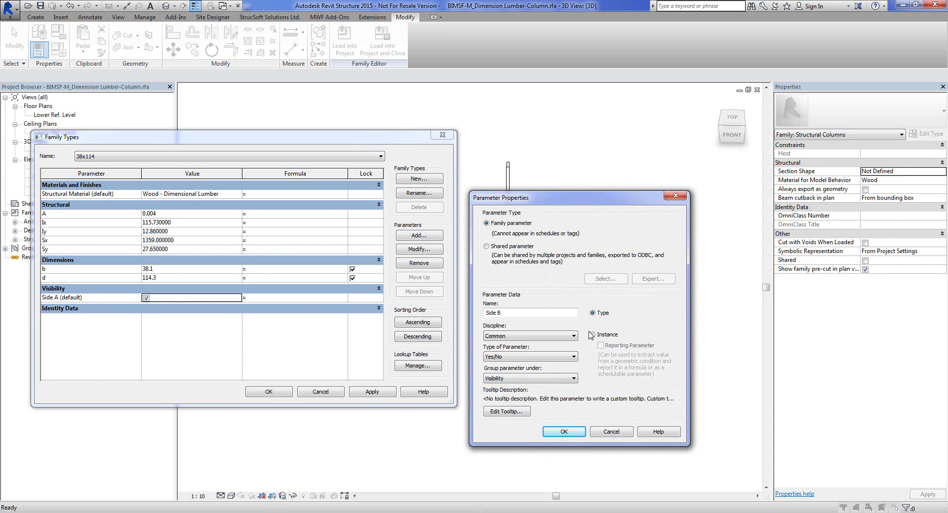
click(592, 335)
click(564, 432)
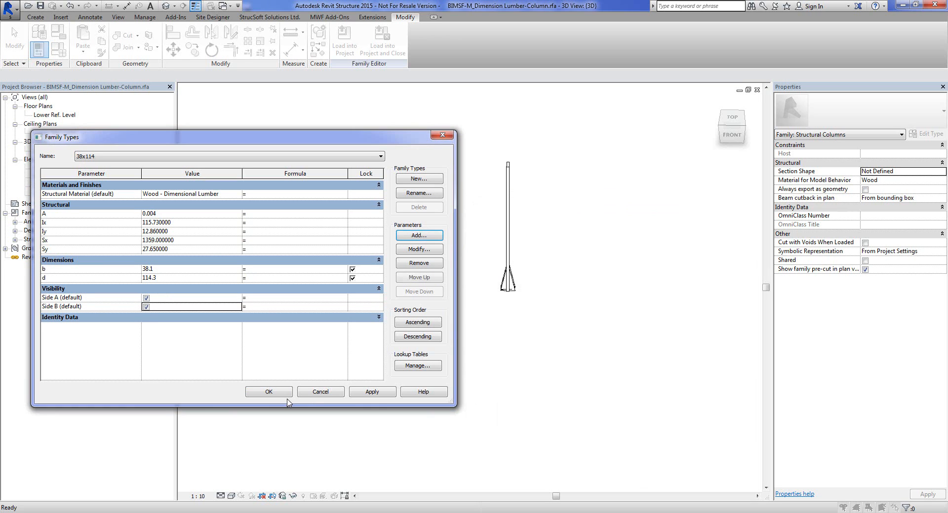
Switch off the default values of Side A and Side B and accept the family types
click(147, 307)
click(146, 298)
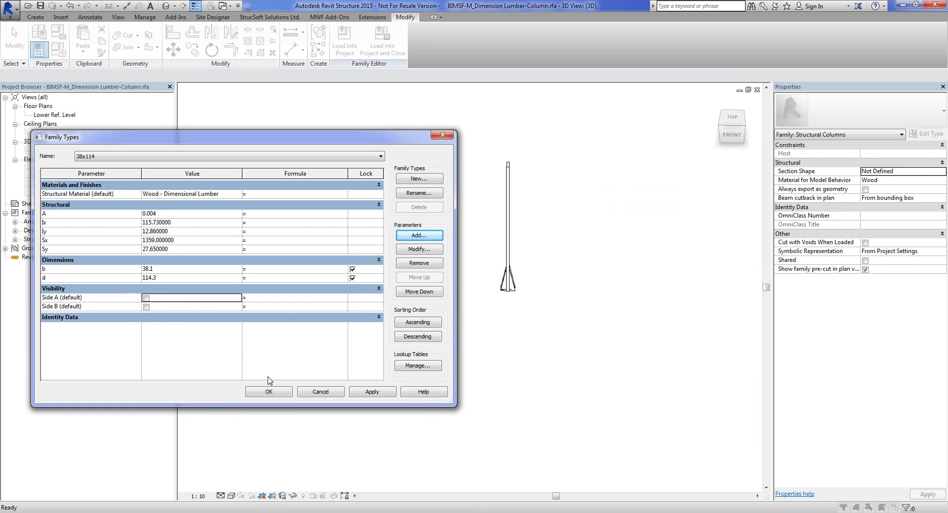
click(267, 392)
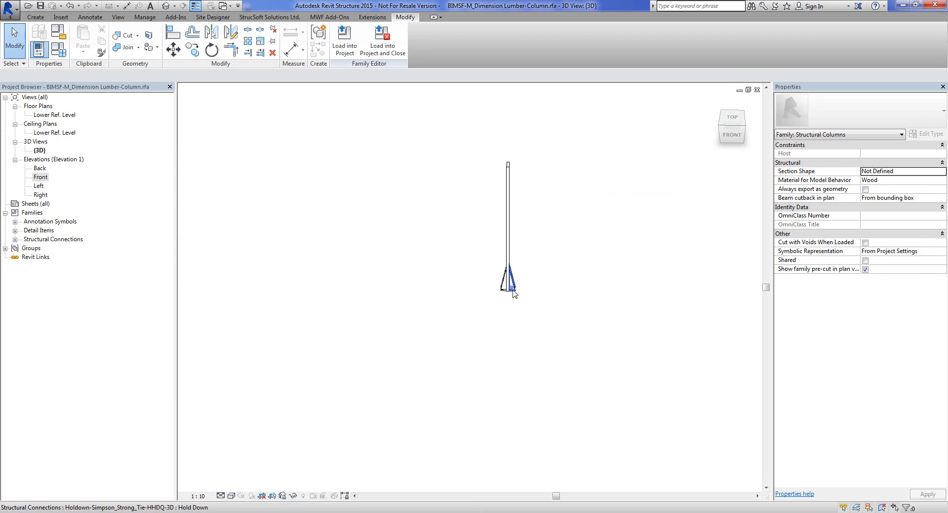
Associate the Visible property of the hold-down on the column's right side, seen from the front, with the Side A parameter
click(513, 293)
shift+middle_drag(639, 289, 595, 306)
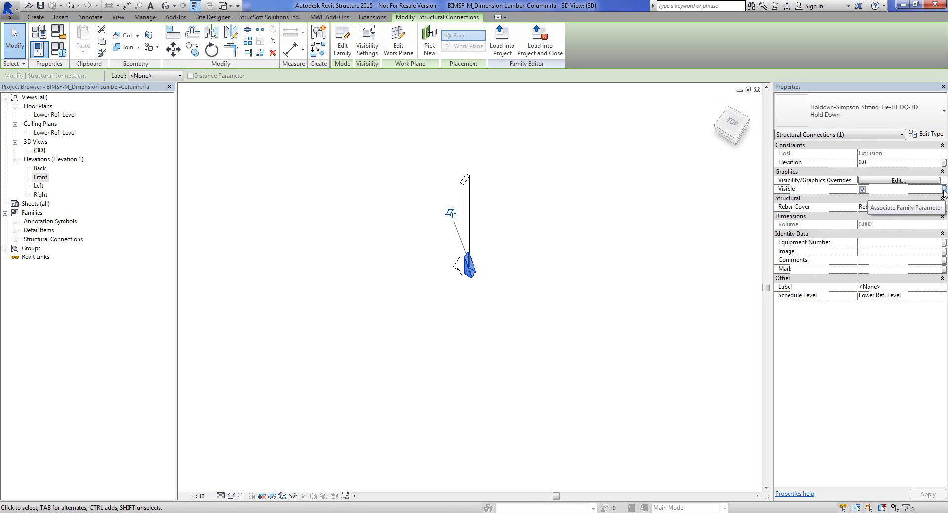
click(944, 190)
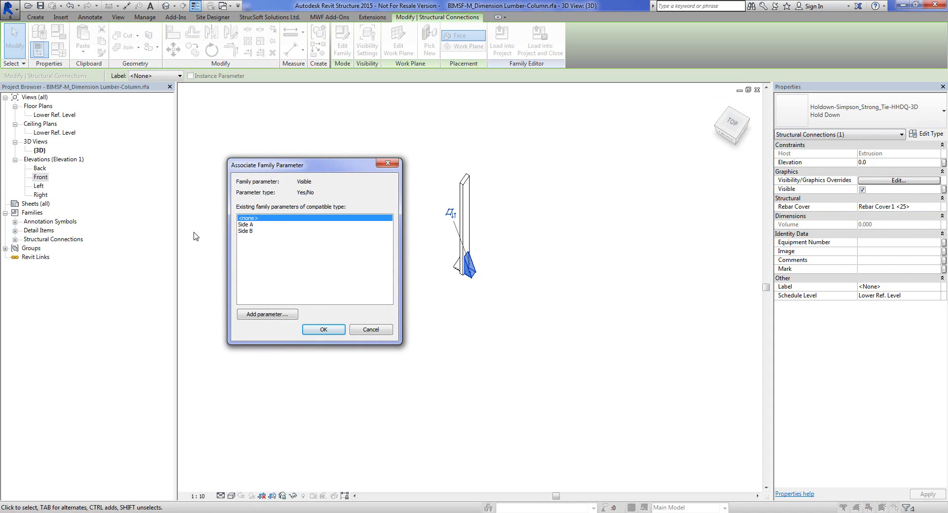
click(256, 225)
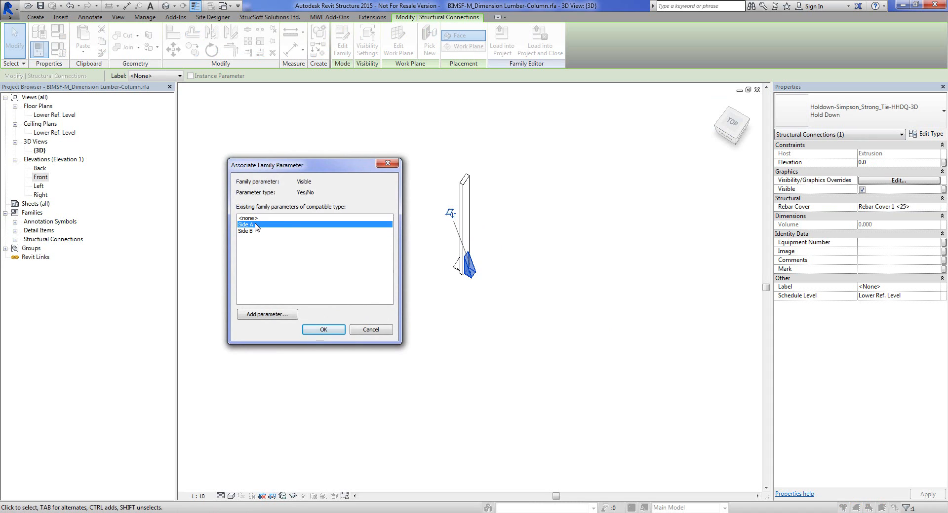
click(316, 331)
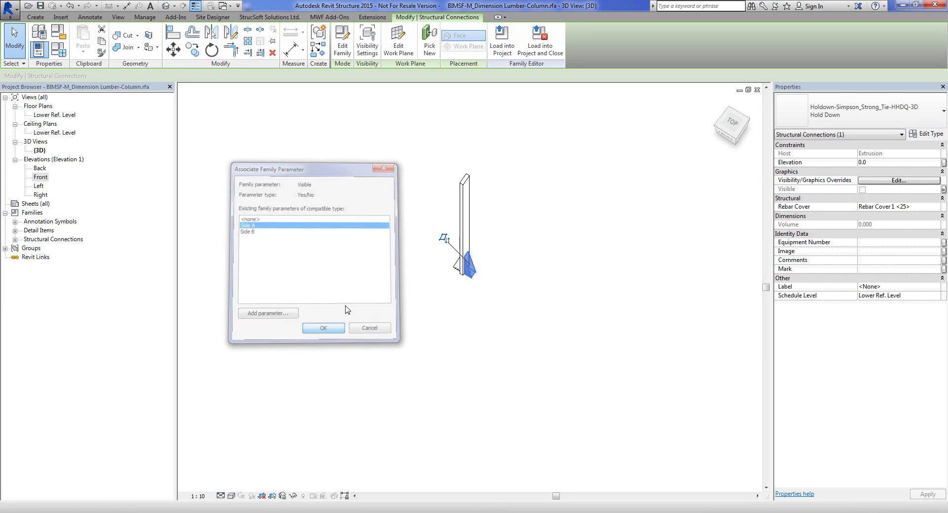
Associate the Visible property of the hold-down on the column's opposite face with the Side B parameter
click(458, 268)
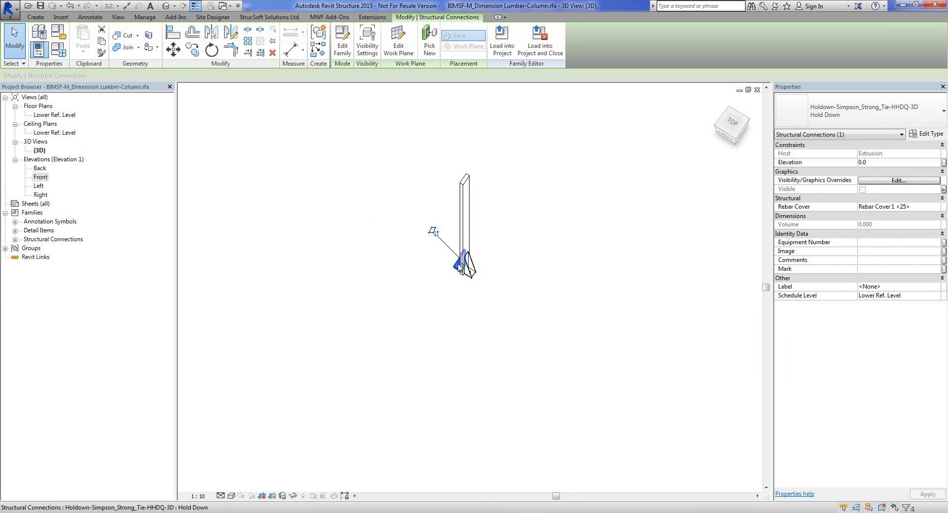
click(943, 190)
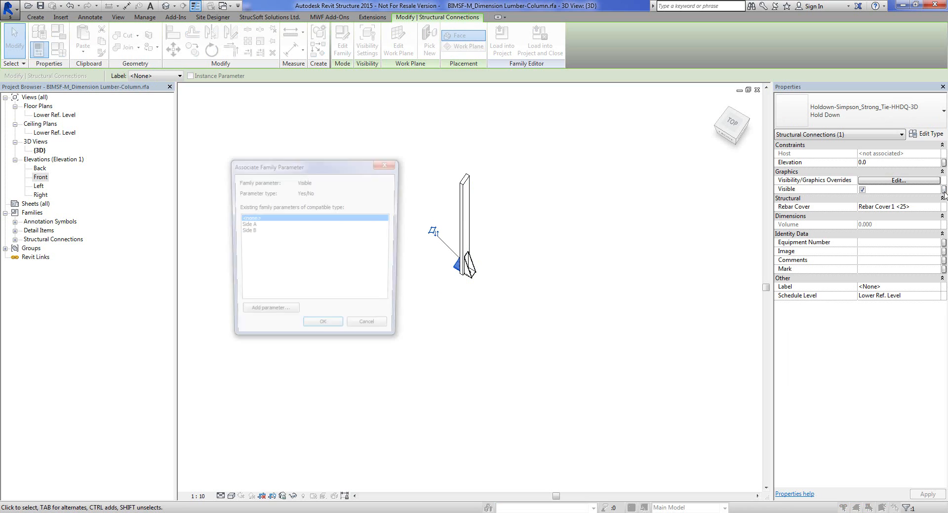
click(246, 231)
click(322, 330)
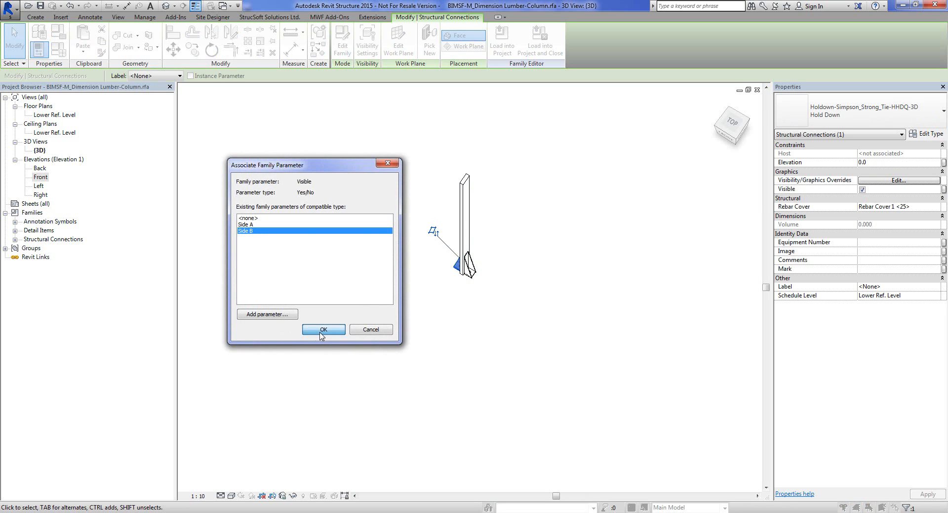
click(366, 319)
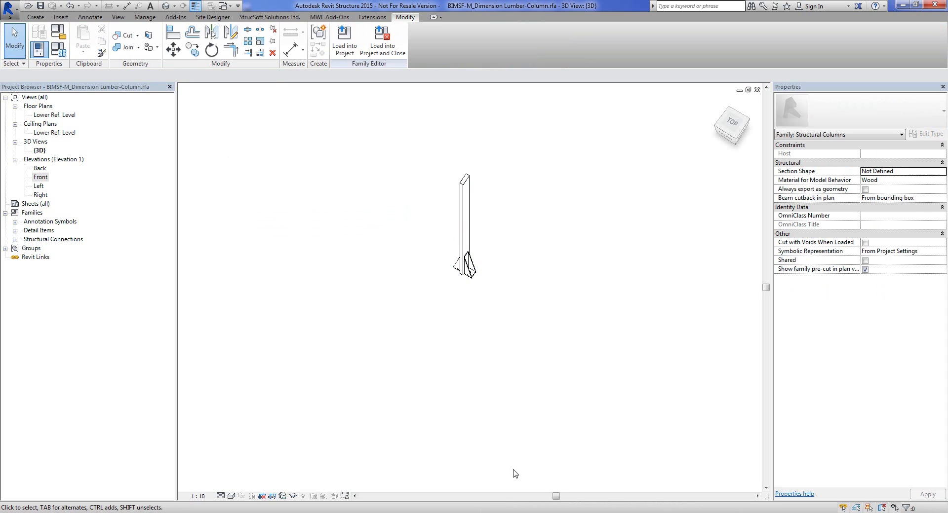
Load the column family into Connections.rvt, overwriting the existing version and its parameter values
click(350, 51)
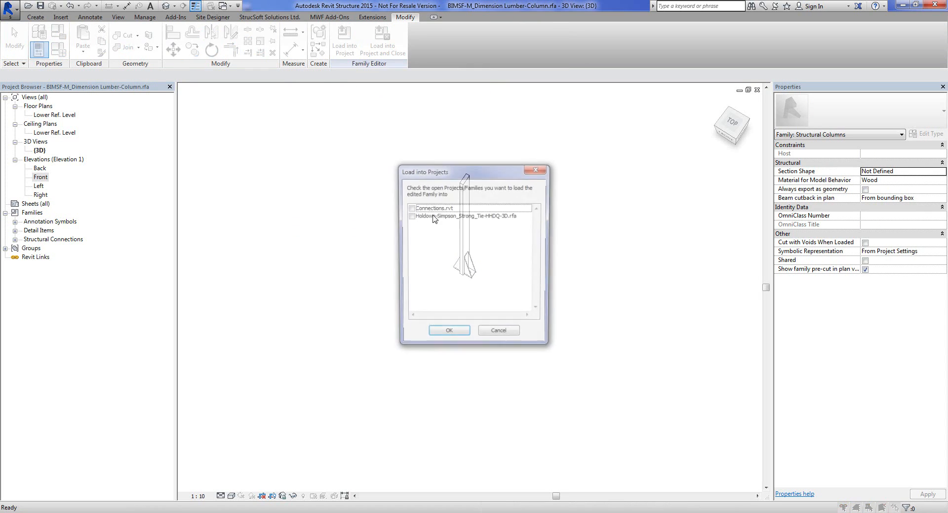
click(411, 208)
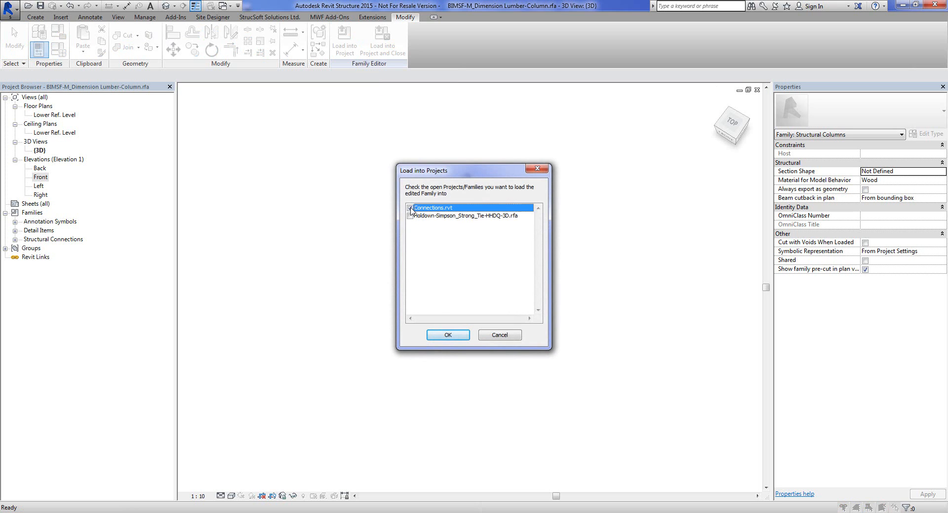
click(440, 335)
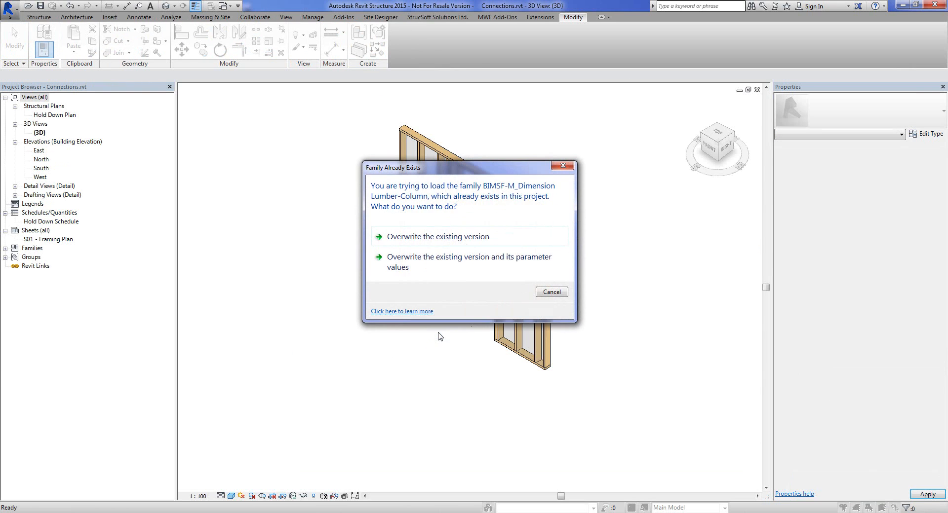
click(399, 262)
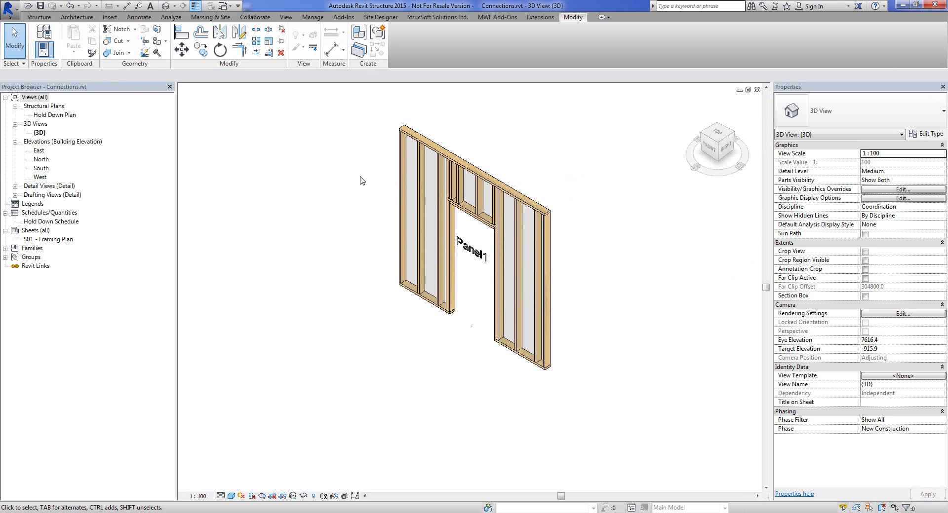
Switch on Side A visibility for the first intermediate stud left of Panel1's door opening and inspect its hold-down
click(423, 230)
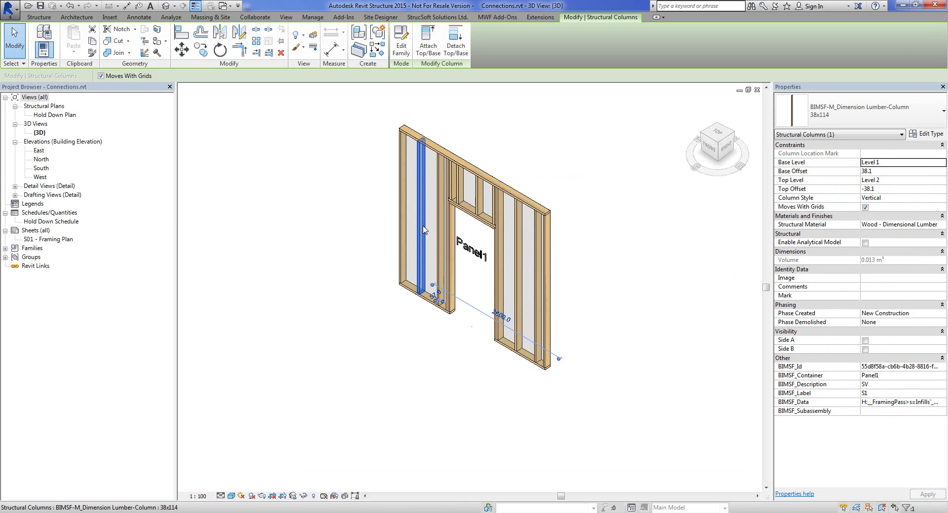
shift+middle_drag(371, 390, 378, 396)
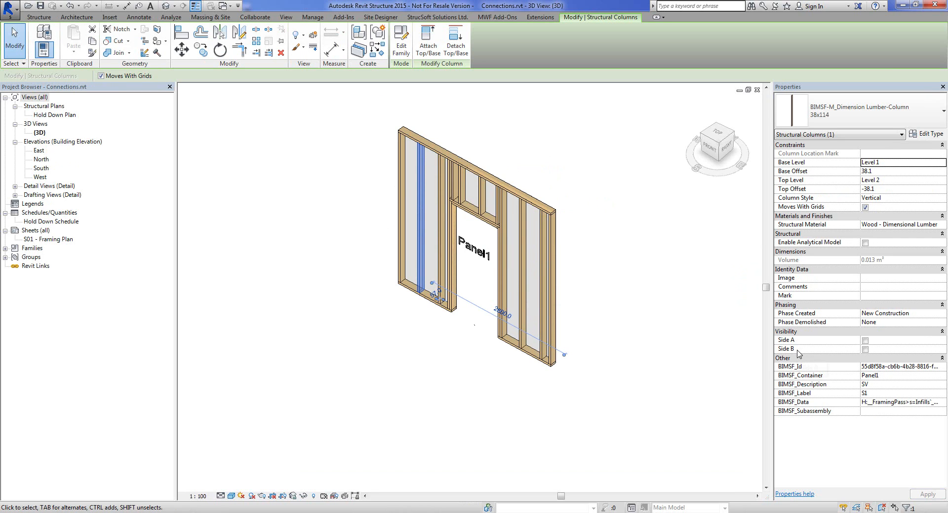
click(865, 341)
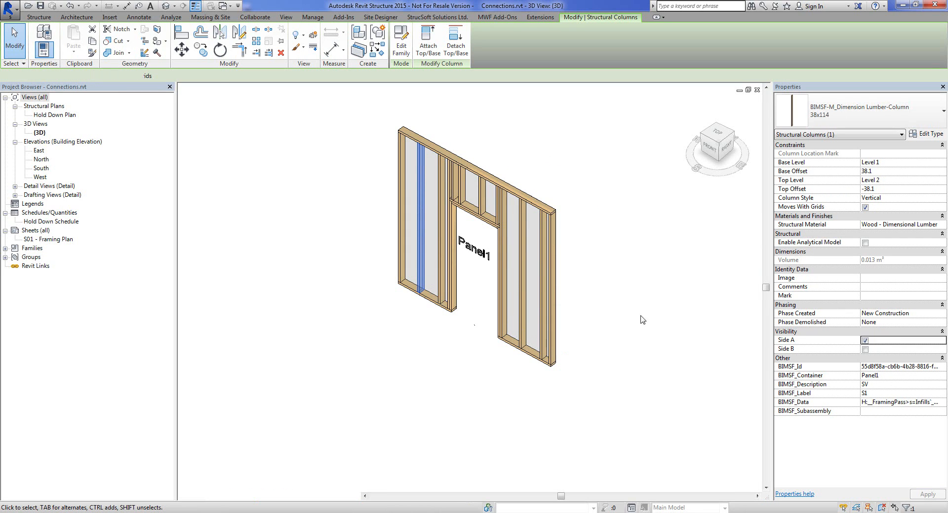
click(370, 335)
scroll(409, 287, up, 4)
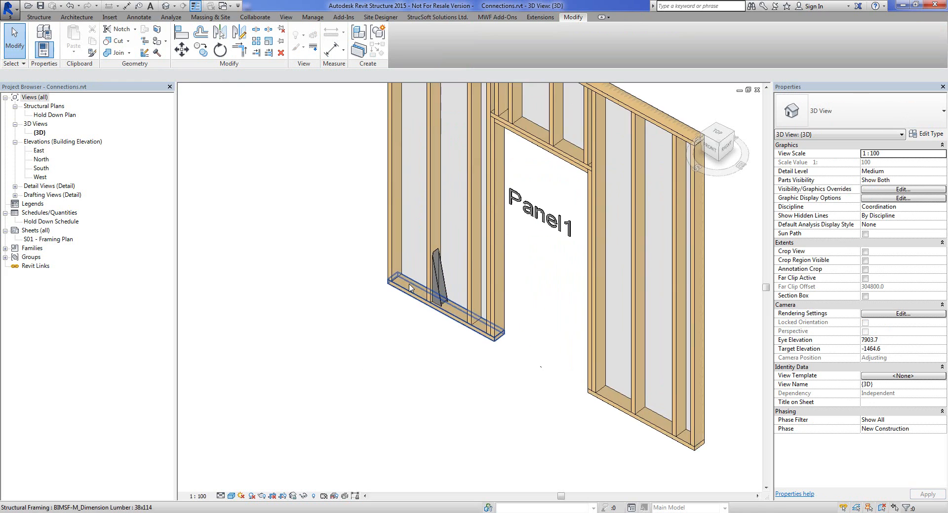
scroll(410, 372, down, 5)
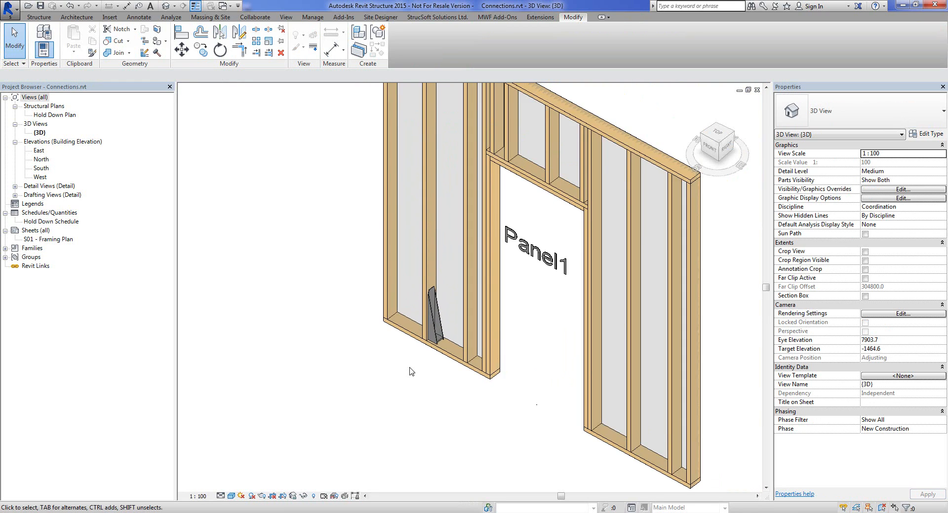
Switch Side A visibility back off for the first intermediate stud left of Panel1's door opening
click(422, 276)
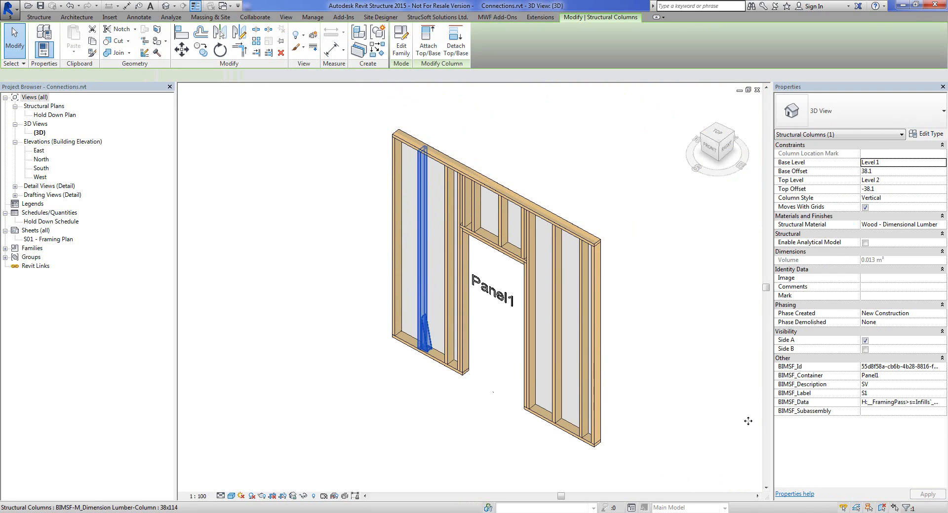
click(865, 340)
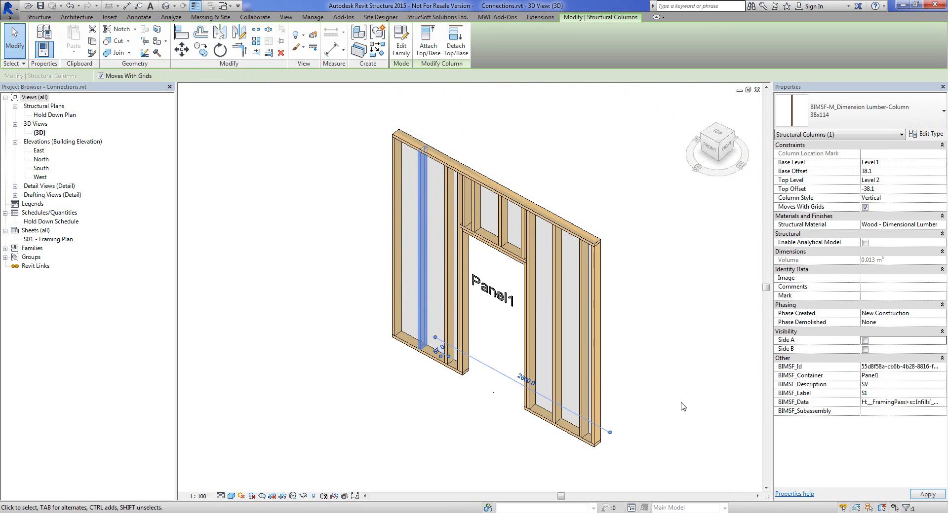
click(681, 404)
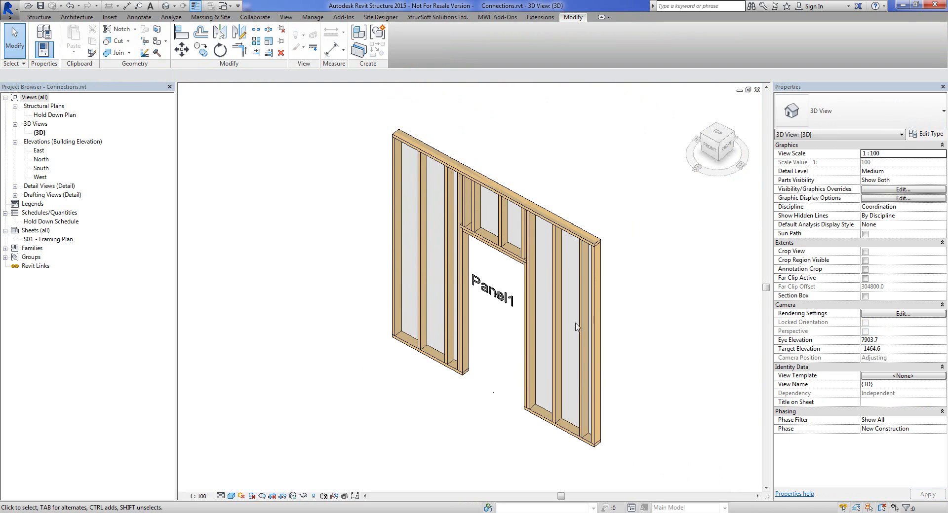
Try Side B visibility on the stud at the left side of Panel1's door opening, then use Side A instead
click(451, 293)
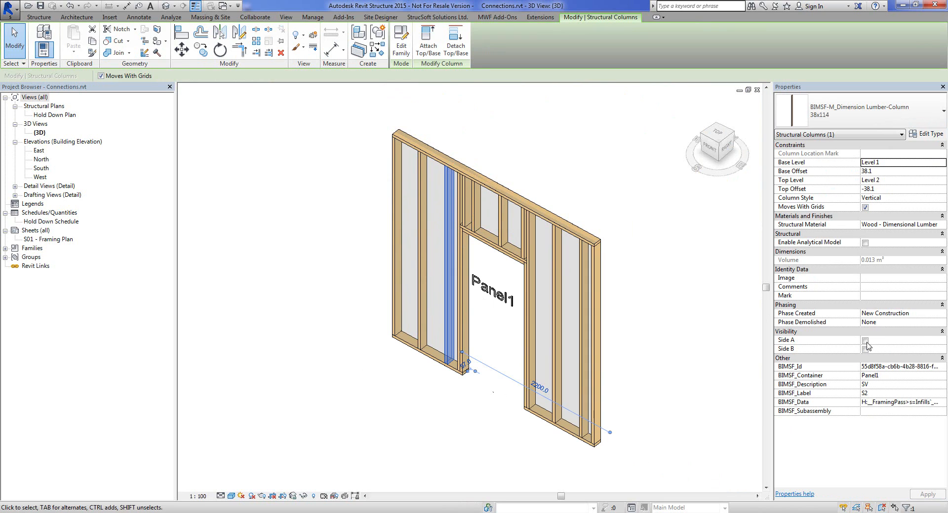
click(464, 290)
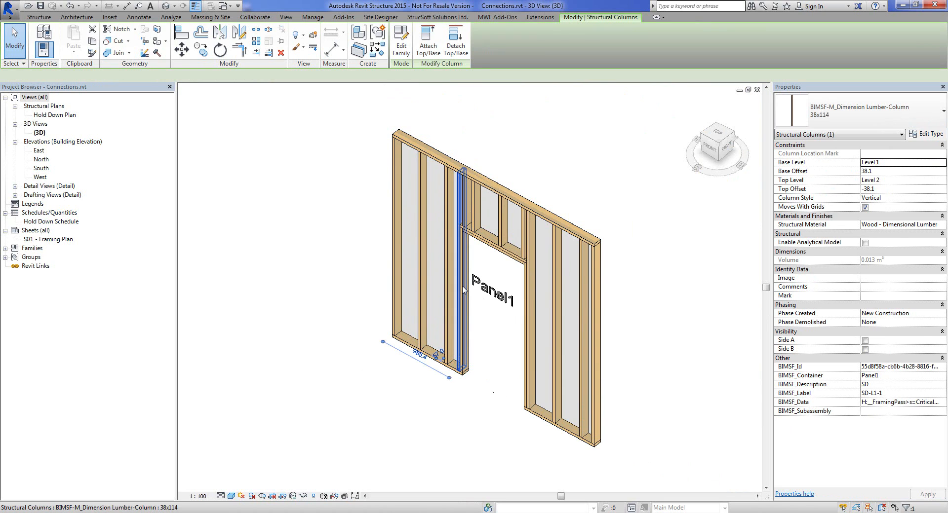
click(865, 350)
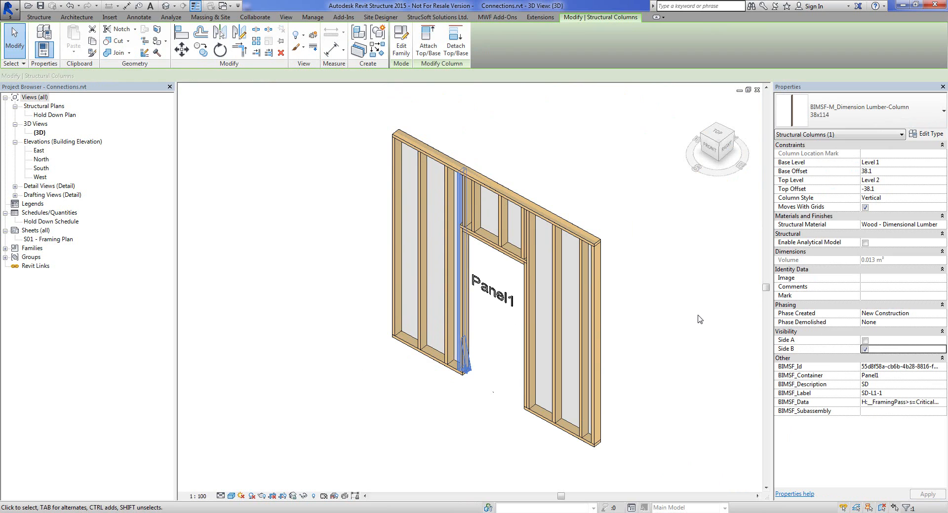
click(869, 340)
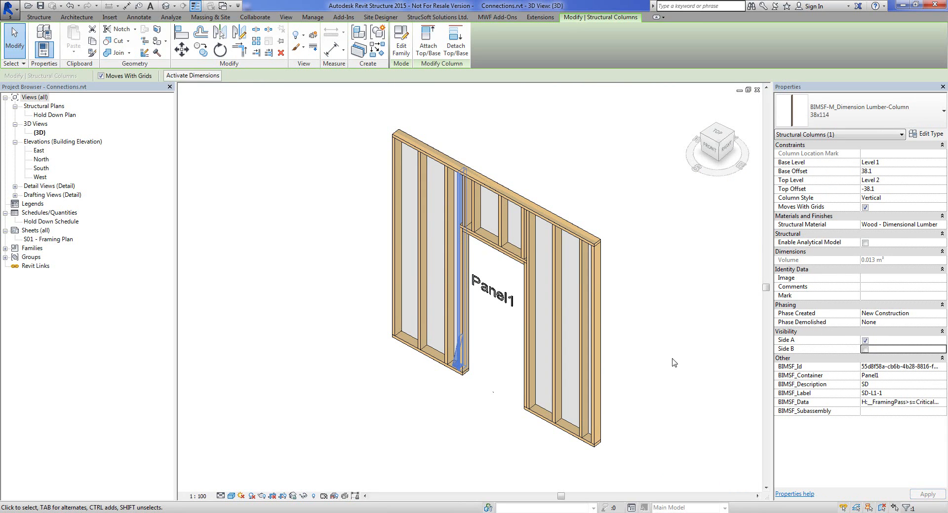
click(400, 421)
scroll(462, 371, up, 3)
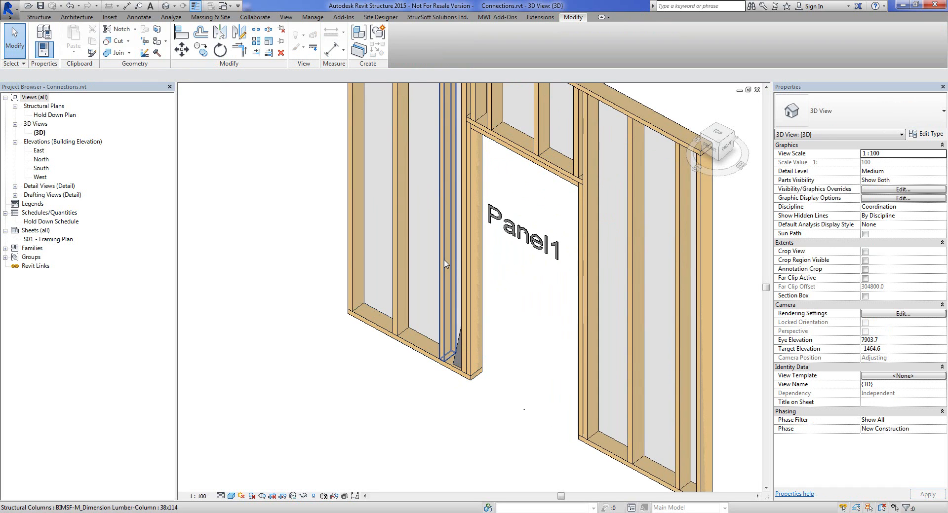
Regenerate the Panel1 wall framing from one of its studs
click(446, 297)
click(436, 17)
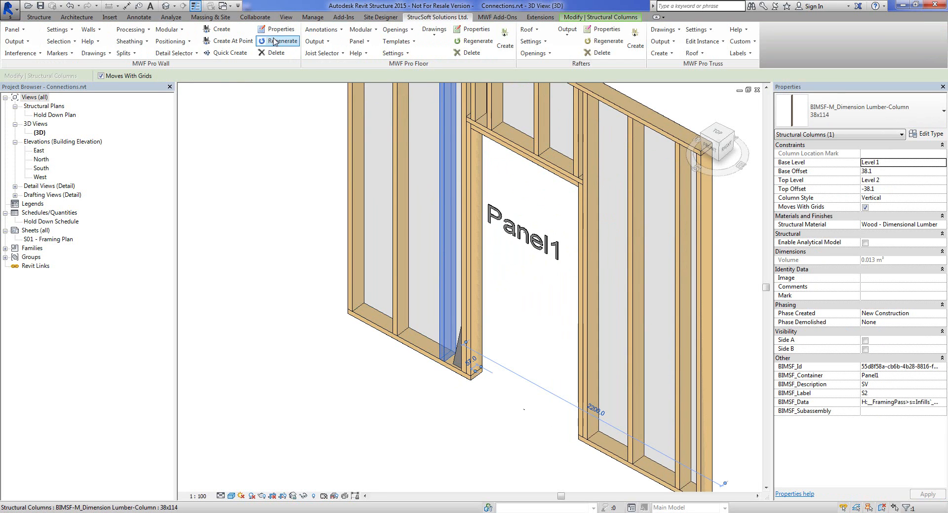
click(278, 41)
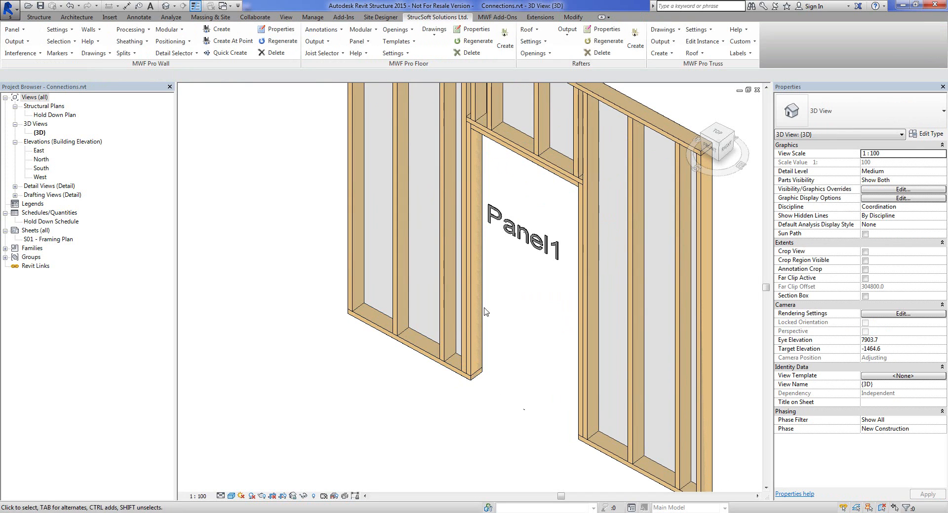
Switch on Side A visibility again for the regenerated stud at the left side of Panel1's door opening
click(472, 318)
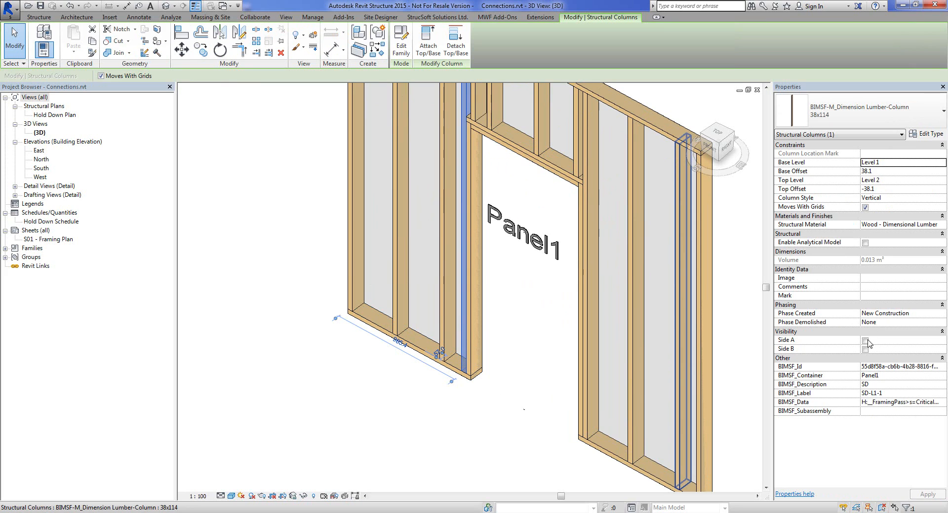
click(865, 340)
click(405, 427)
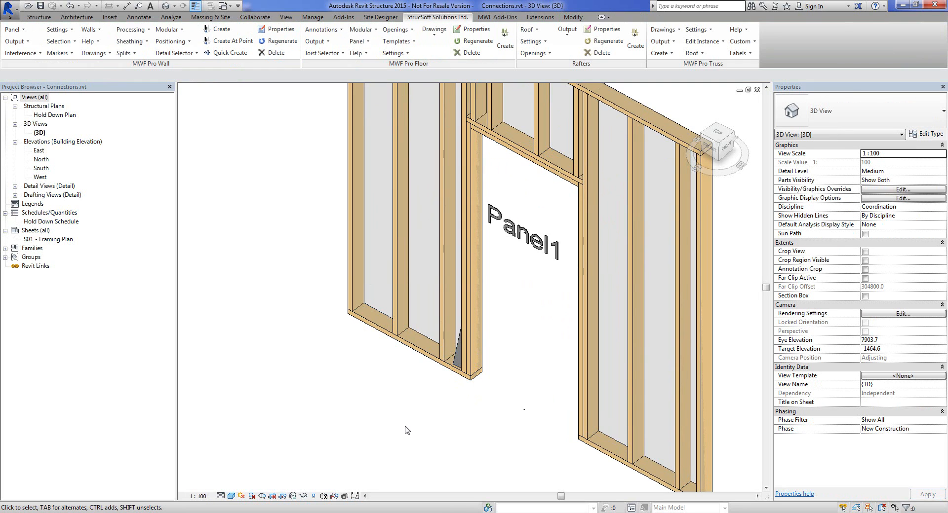
scroll(408, 433, down, 3)
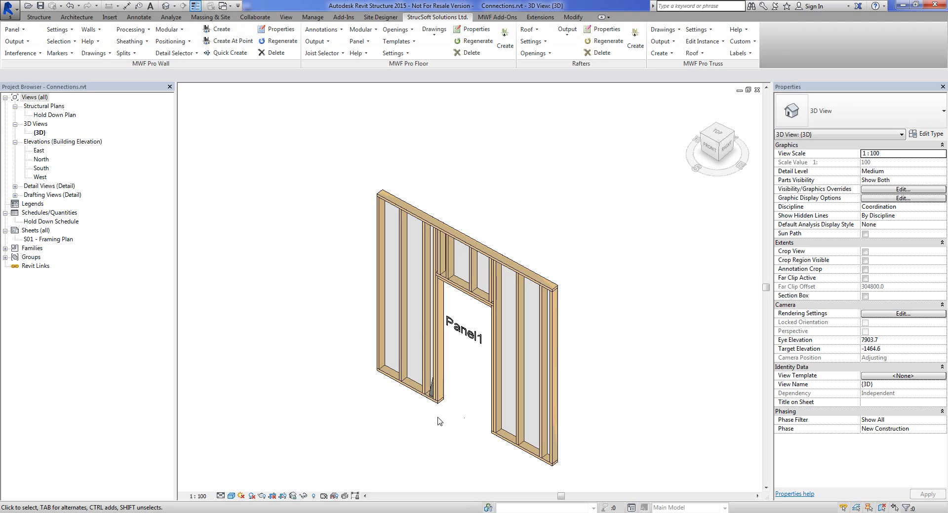
Delete the Panel1 framing with the Delete Members option and remove the 114mm basic wall that hosted it
click(425, 339)
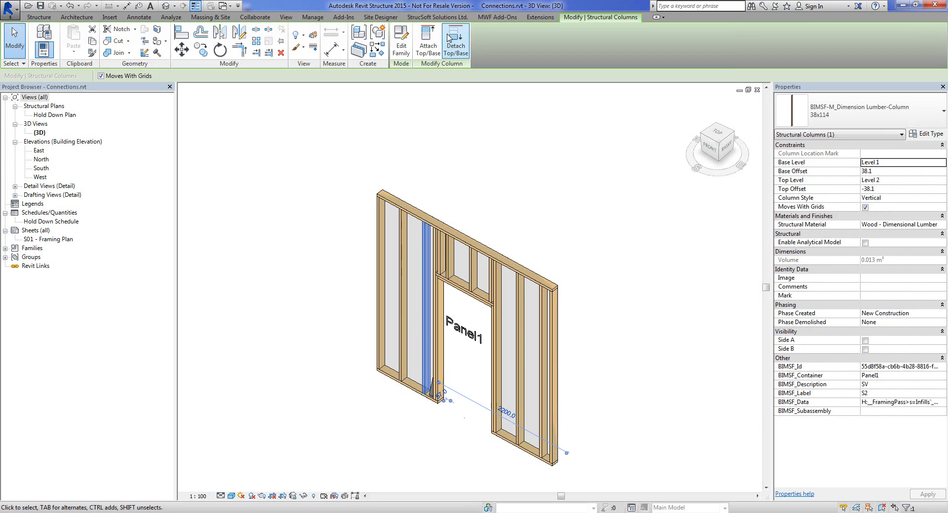
click(438, 17)
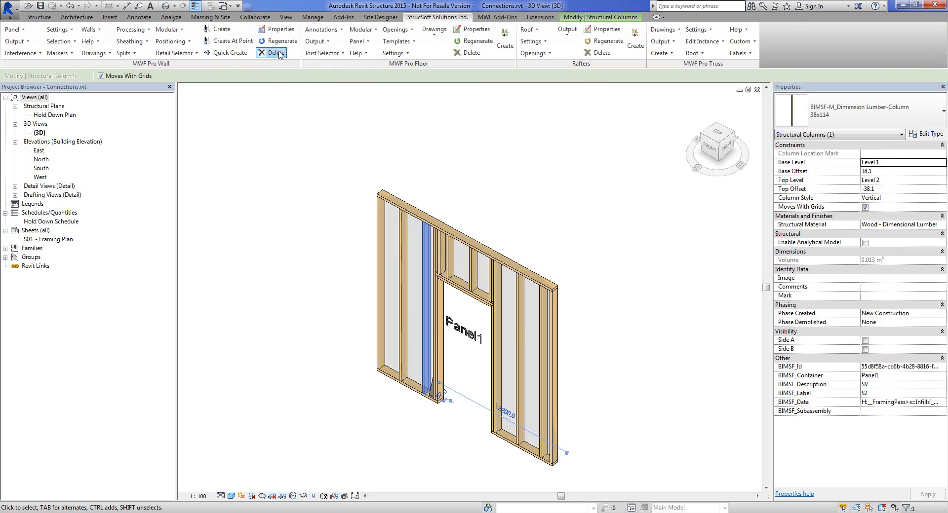
click(275, 53)
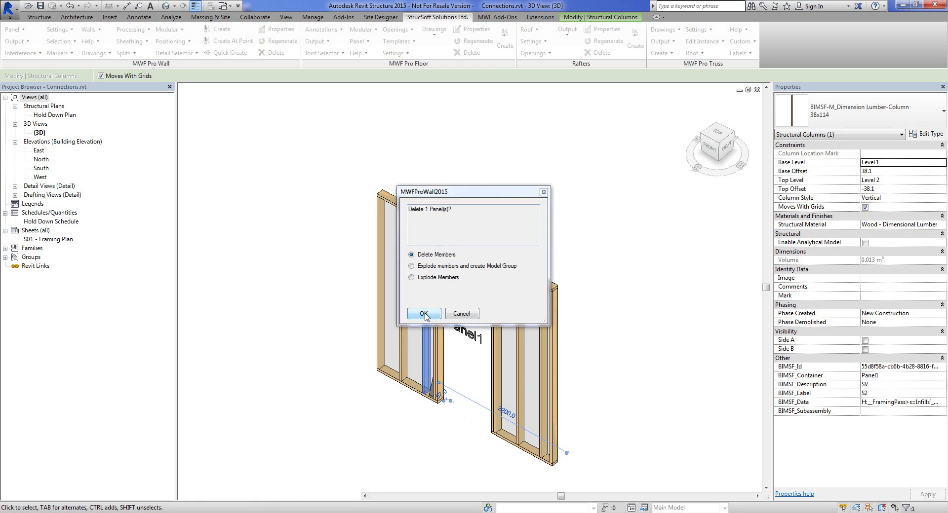
click(424, 314)
click(437, 222)
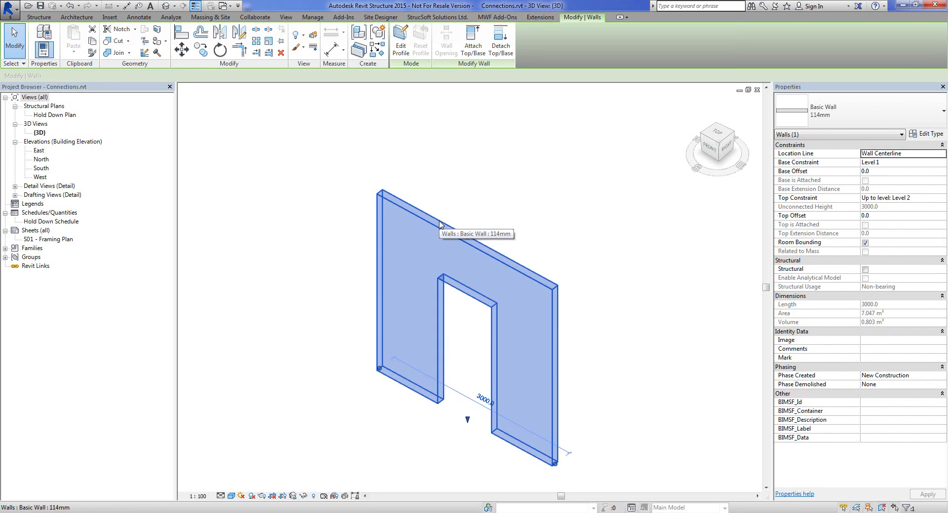
key(Delete)
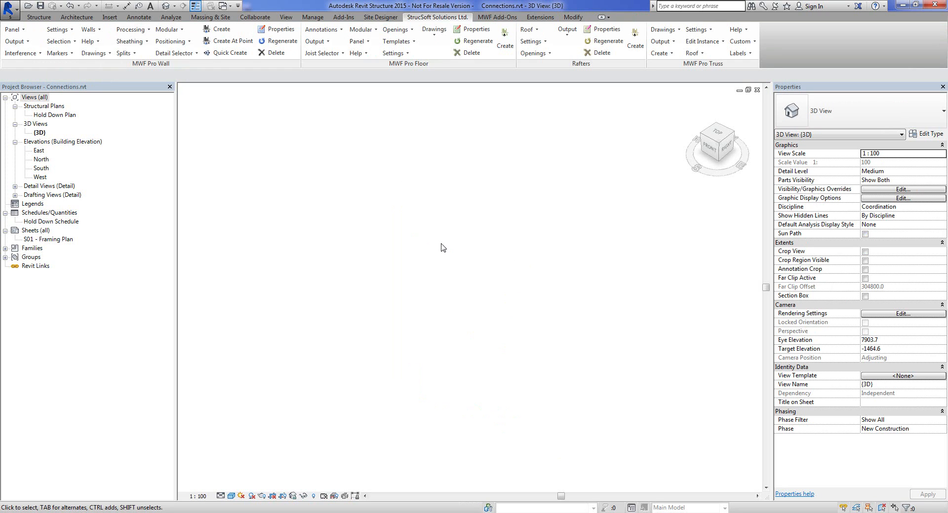
Open the Hold Down Plan for the framed house and show the corner where Panel16 meets Panel17
scroll(547, 203, down, 2)
middle_drag(549, 206, 202, 255)
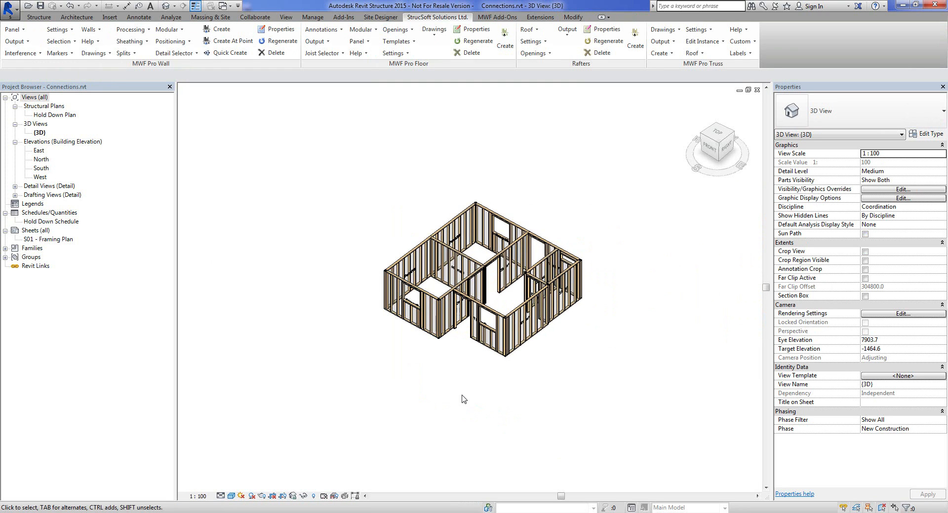
scroll(462, 397, up, 3)
shift+middle_drag(413, 290, 410, 375)
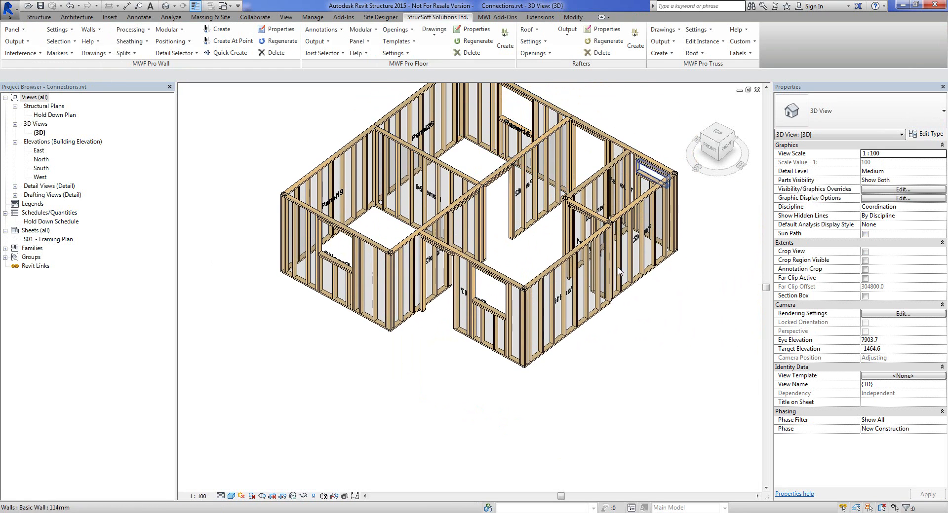
middle_drag(354, 221, 416, 294)
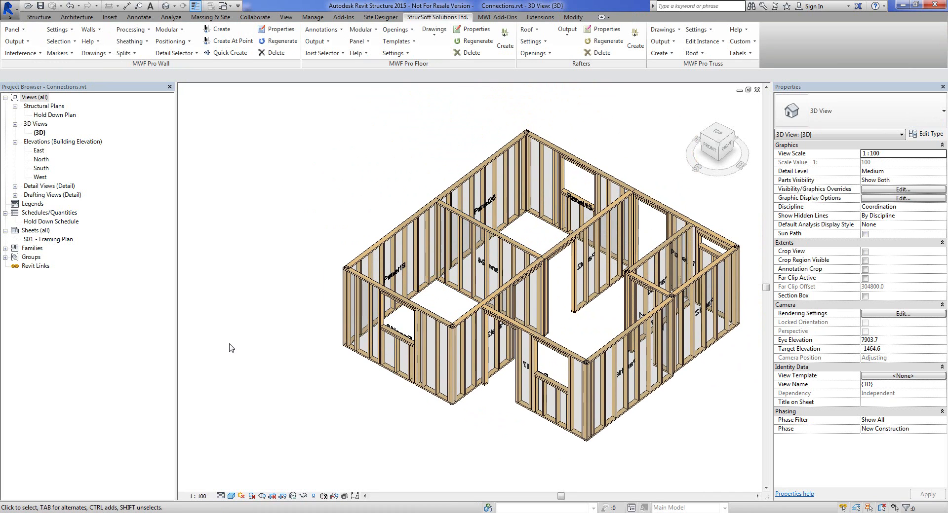
double_click(45, 116)
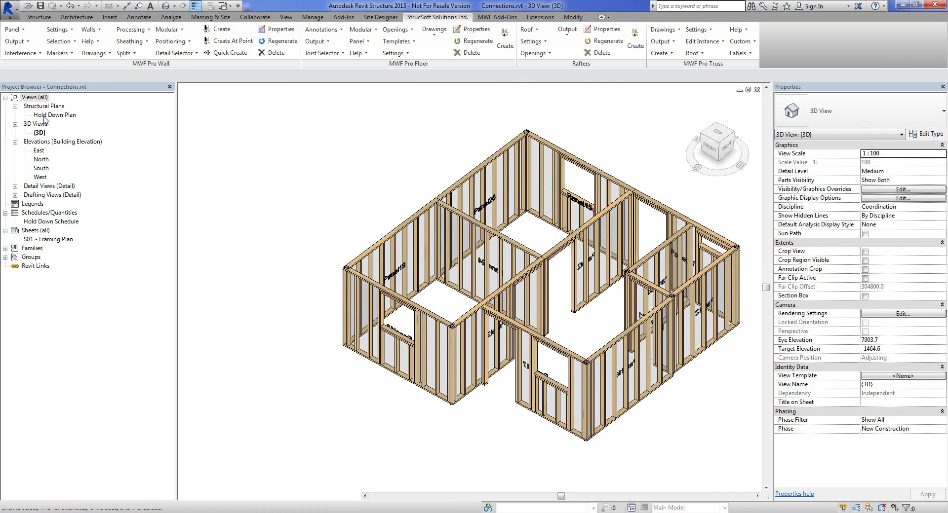
scroll(450, 401, up, 5)
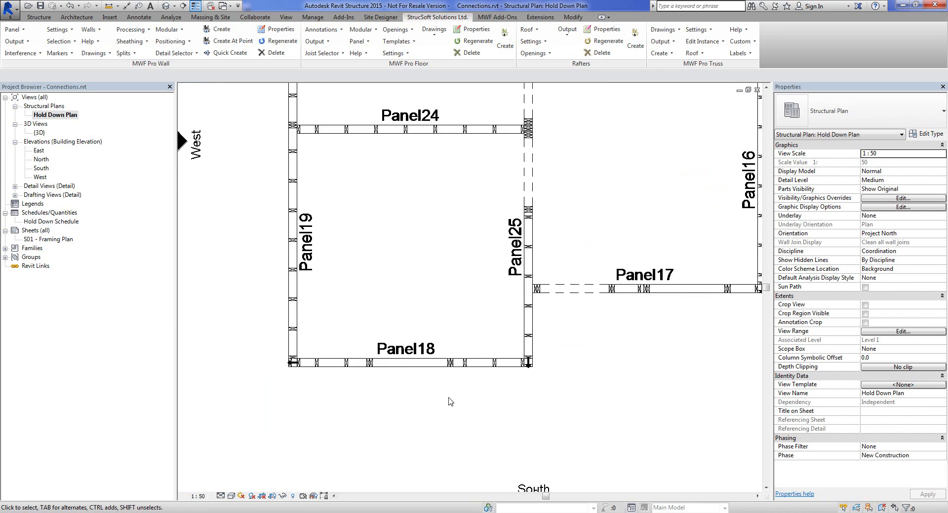
middle_drag(303, 403, 138, 407)
middle_drag(633, 276, 401, 415)
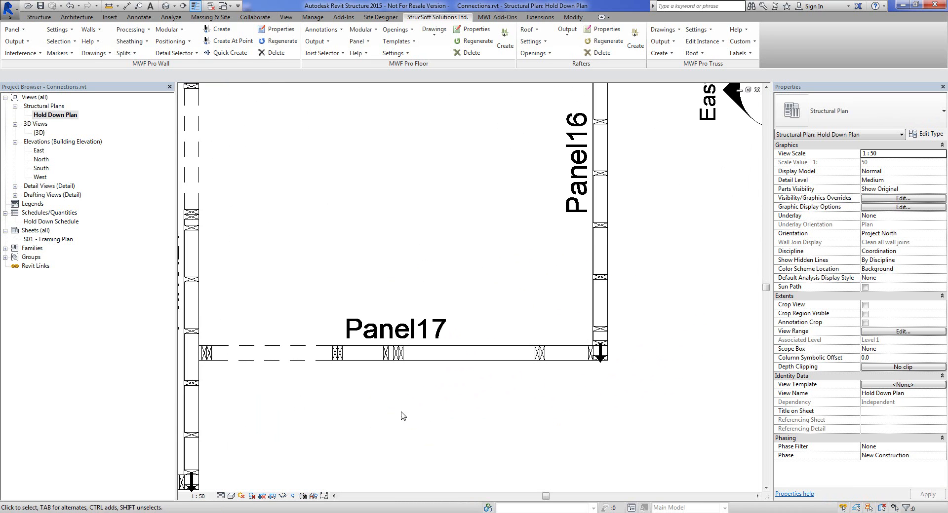
Switch on Side A visibility for the Panel16 stud next to the hold-down arrow at the Panel17 corner
click(597, 343)
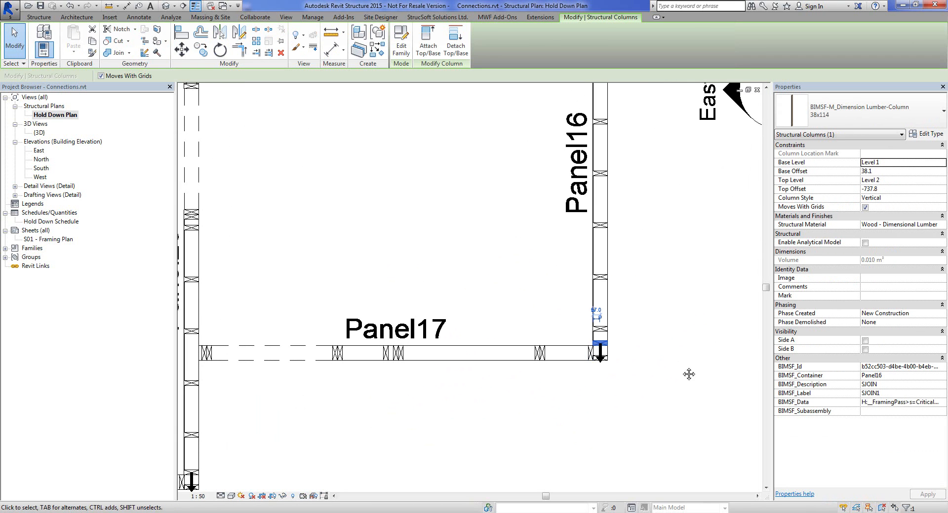
middle_drag(630, 374, 522, 359)
click(865, 341)
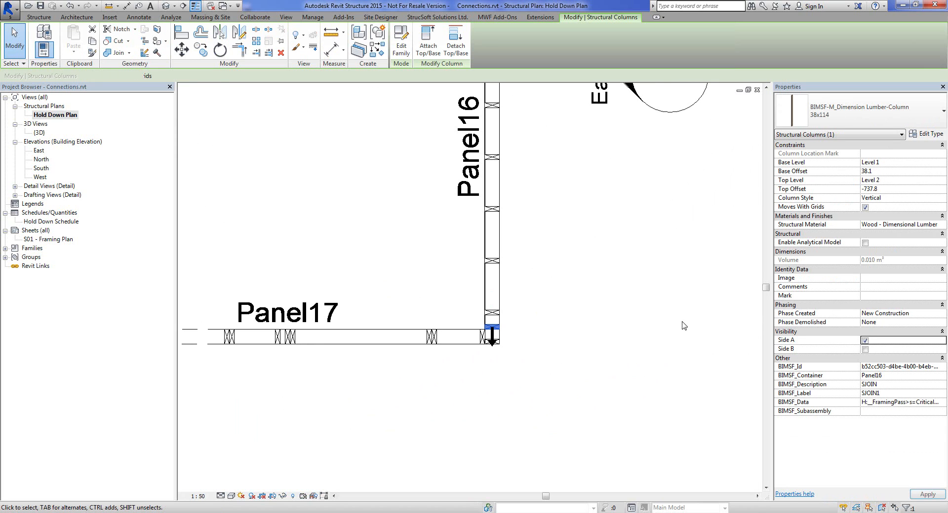
Move the Panel16 stud just above the Panel17 corner hold-down about 55 mm straight up, away from the hold-down
click(570, 298)
scroll(485, 312, up, 5)
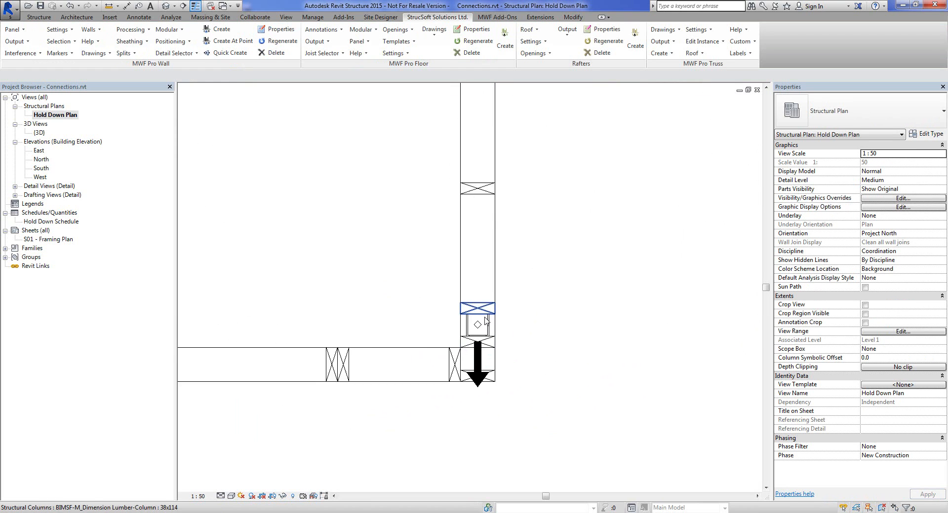
click(486, 312)
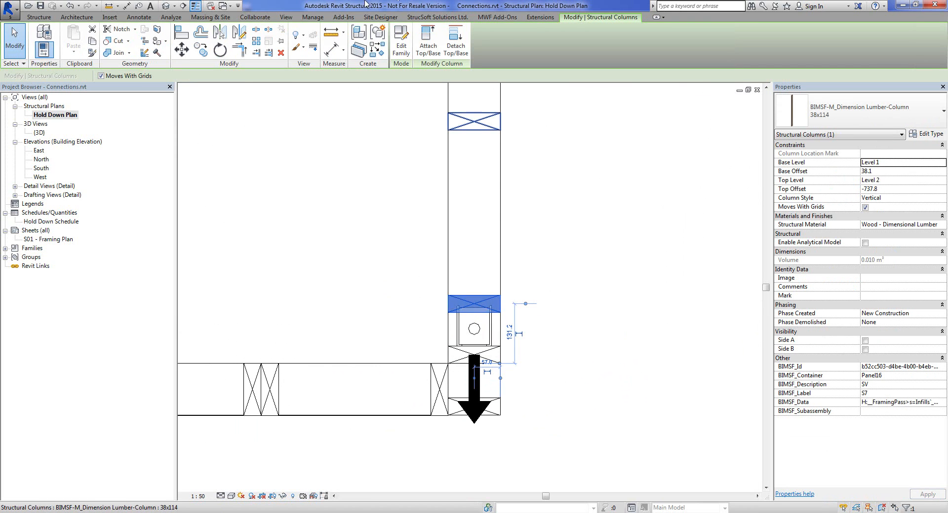
click(182, 49)
click(400, 324)
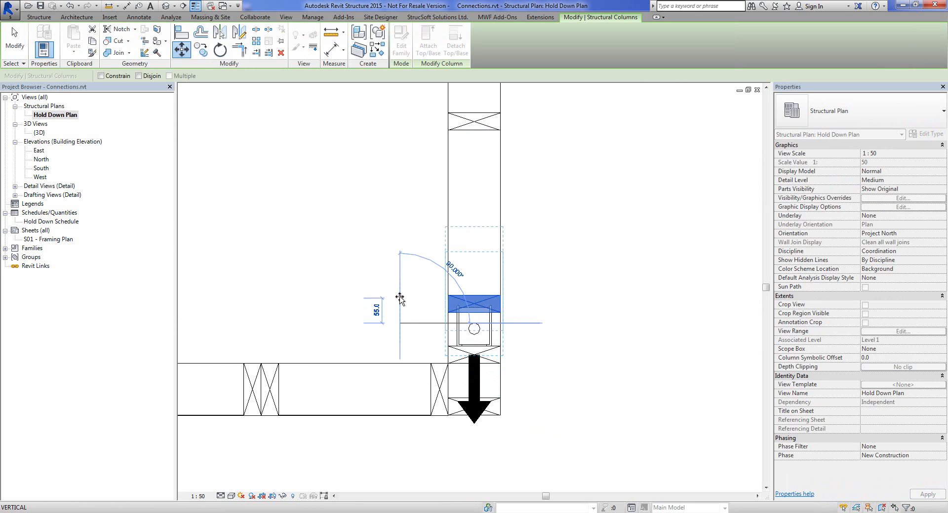
click(400, 297)
click(592, 214)
Switch on Side A visibility for the end stud of Panel16 where it meets Panel21
scroll(596, 217, down, 3)
middle_drag(627, 180, 514, 454)
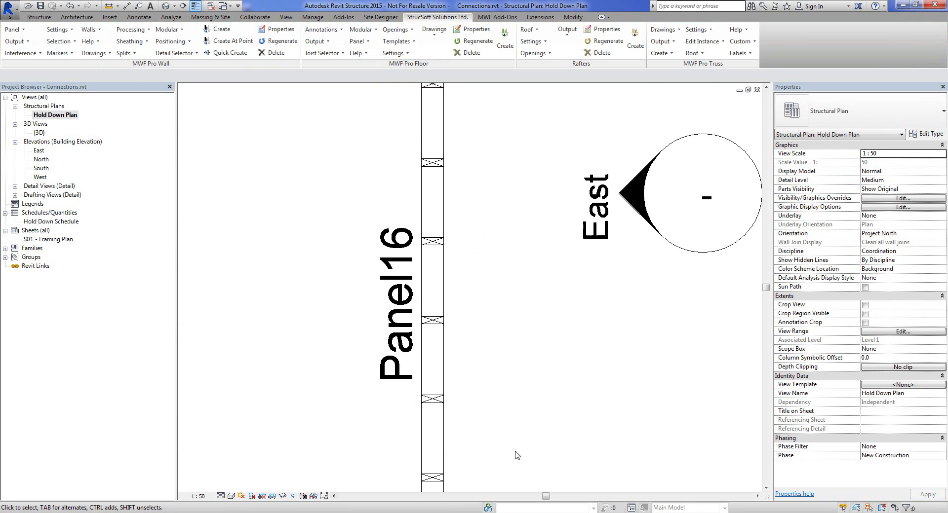
middle_drag(503, 307, 513, 415)
scroll(496, 284, down, 1)
middle_drag(447, 165, 451, 203)
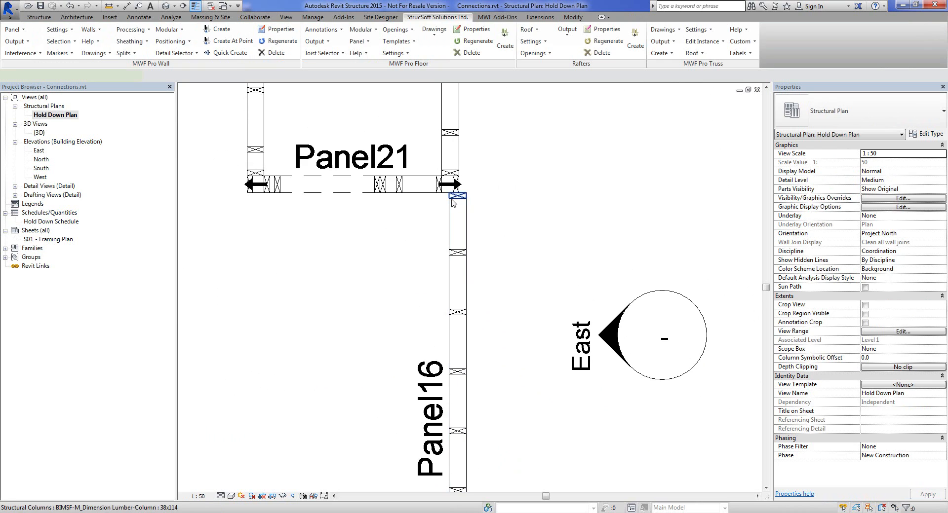
click(454, 196)
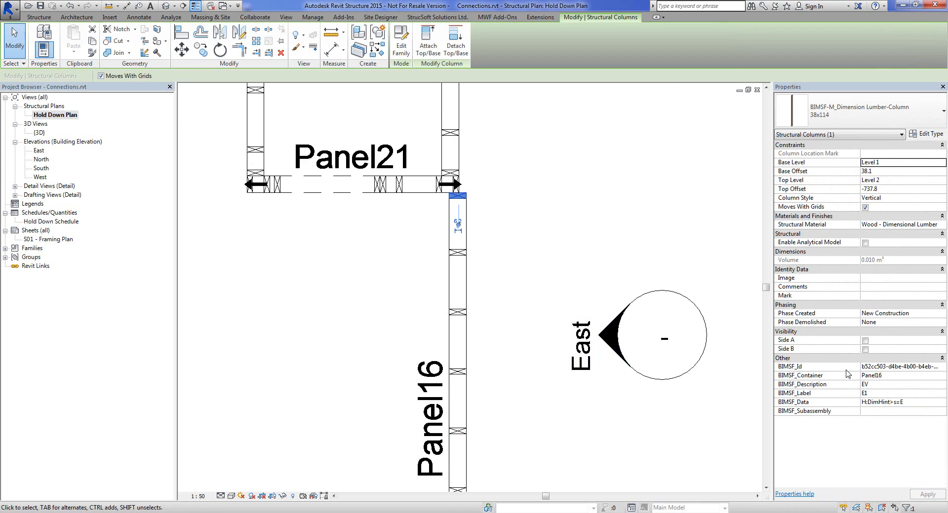
click(865, 341)
click(561, 248)
scroll(560, 249, down, 3)
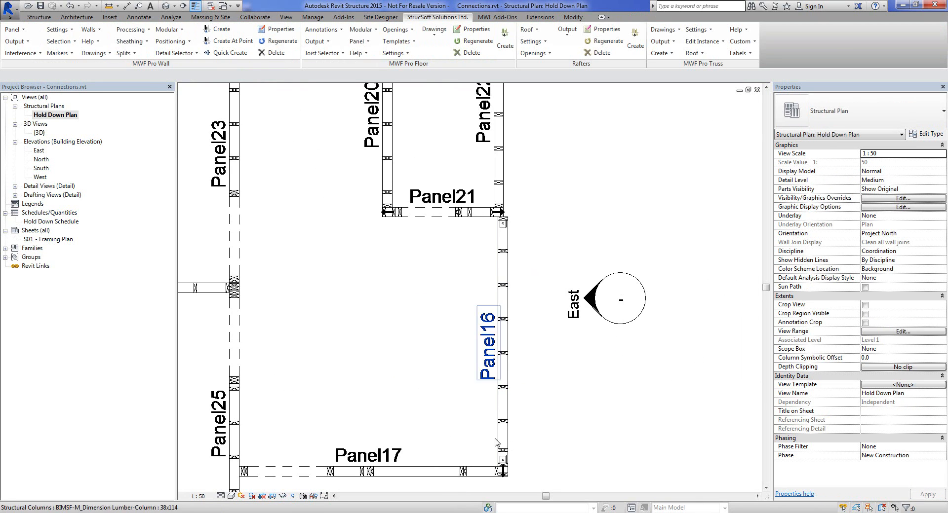
Select the end studs of Panel22 at Panel21 and at Panel27 and switch on Side A visibility for both
middle_drag(557, 235, 611, 343)
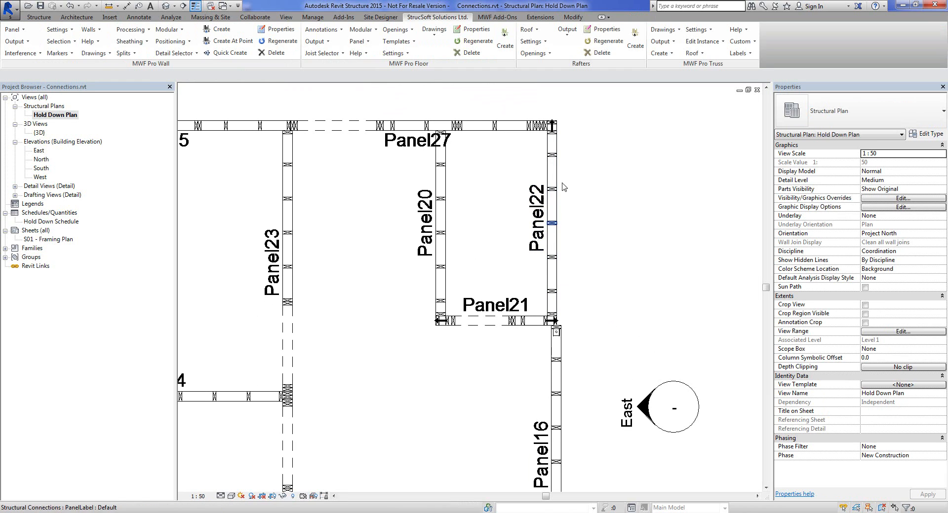
click(554, 149)
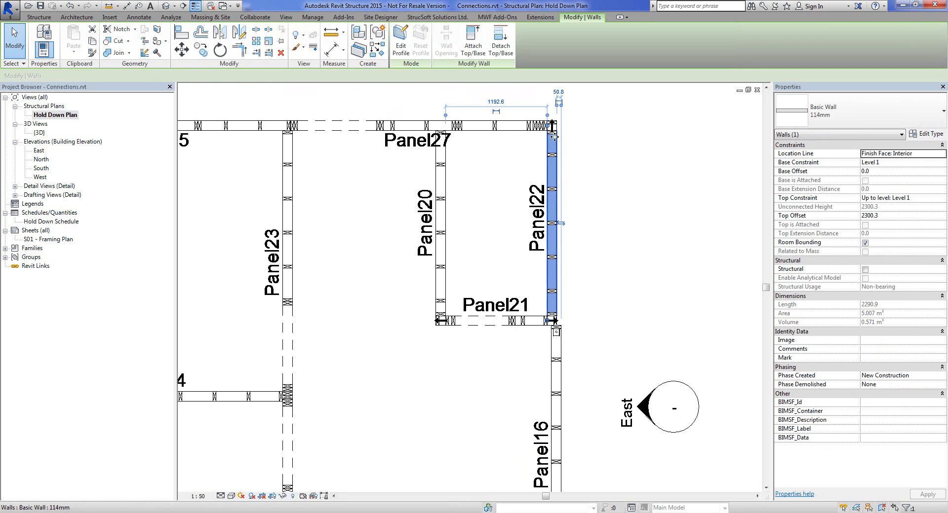
scroll(553, 319, up, 2)
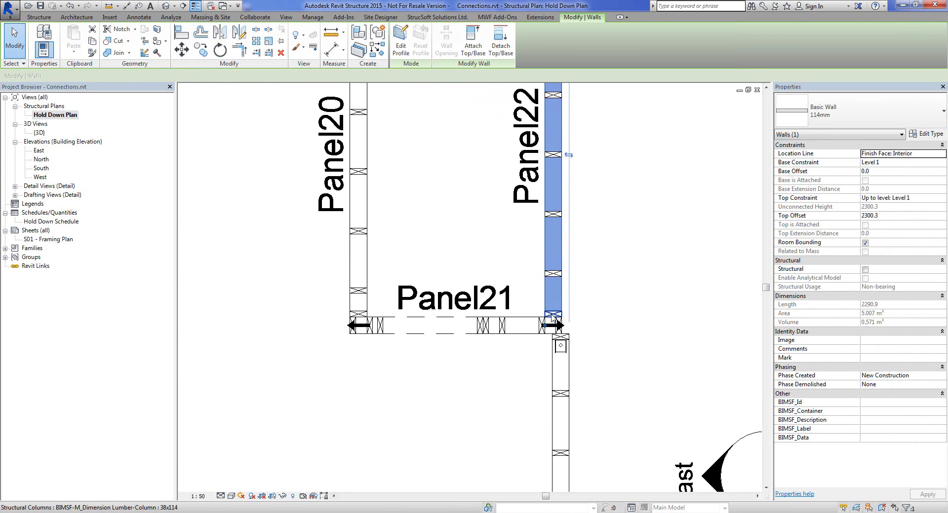
click(553, 315)
middle_drag(609, 165, 634, 326)
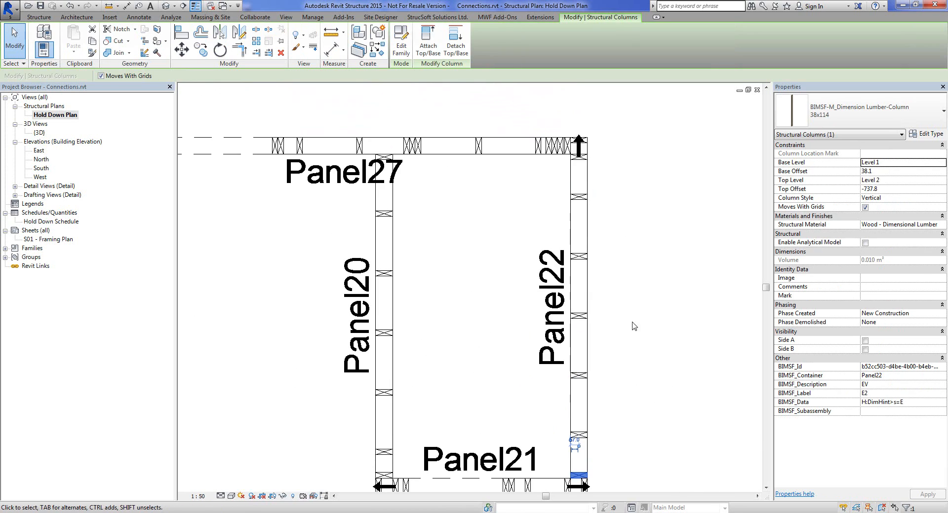
key(Tab)
ctrl+click(583, 159)
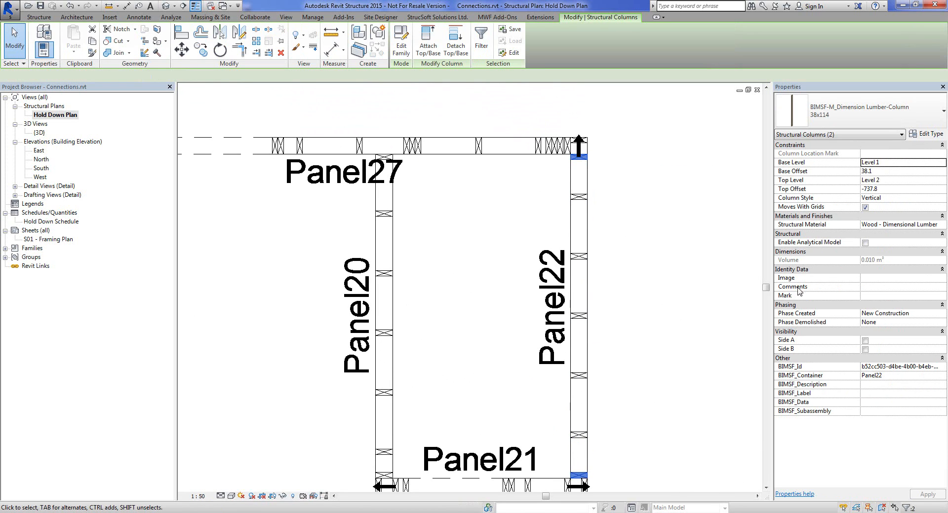
click(865, 340)
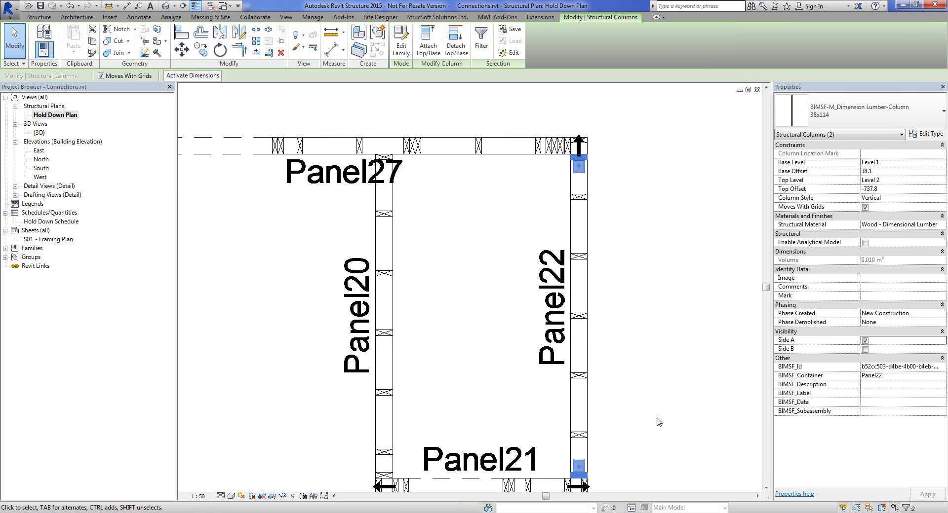
Switch on Side A visibility for the outer of the paired studs at the right side of Panel17's opening
mouse_move(660, 423)
middle_down()
mouse_move(635, 355)
mouse_move(629, 36)
middle_up()
scroll(615, 178, down, 2)
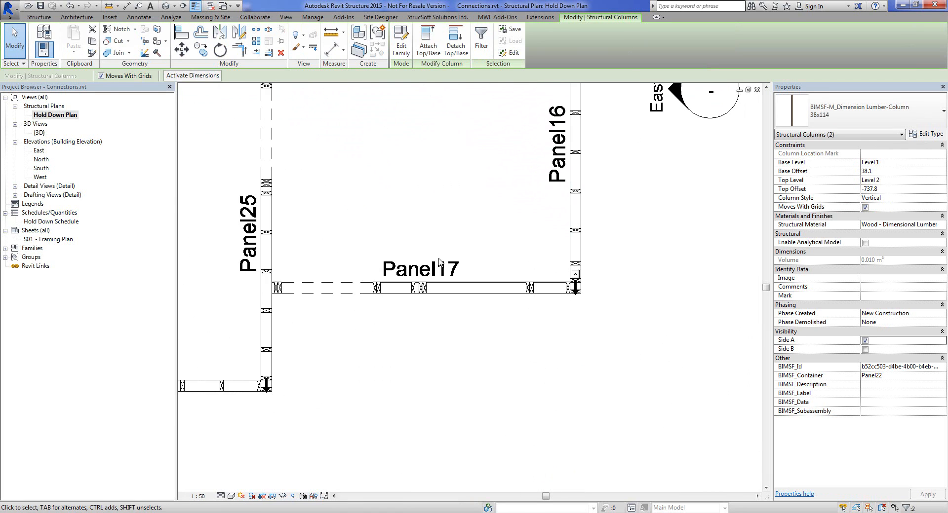
middle_drag(350, 267, 428, 273)
scroll(460, 331, up, 3)
scroll(441, 283, up, 2)
click(454, 255)
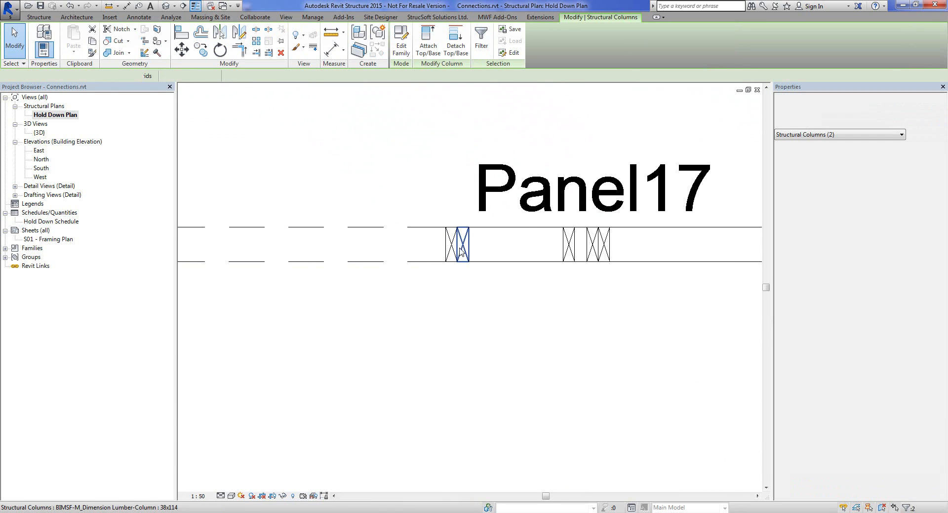
click(864, 341)
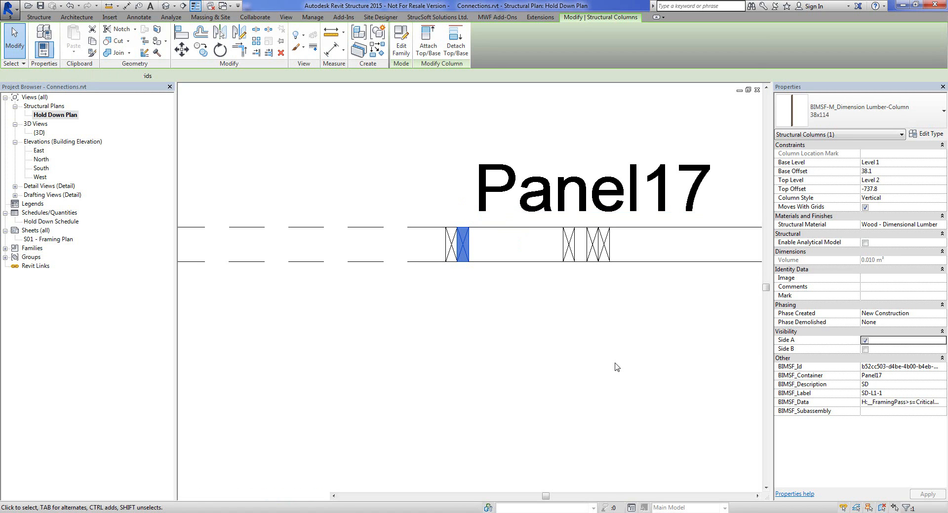
click(616, 367)
scroll(615, 368, down, 3)
middle_drag(587, 391, 311, 370)
scroll(529, 395, down, 2)
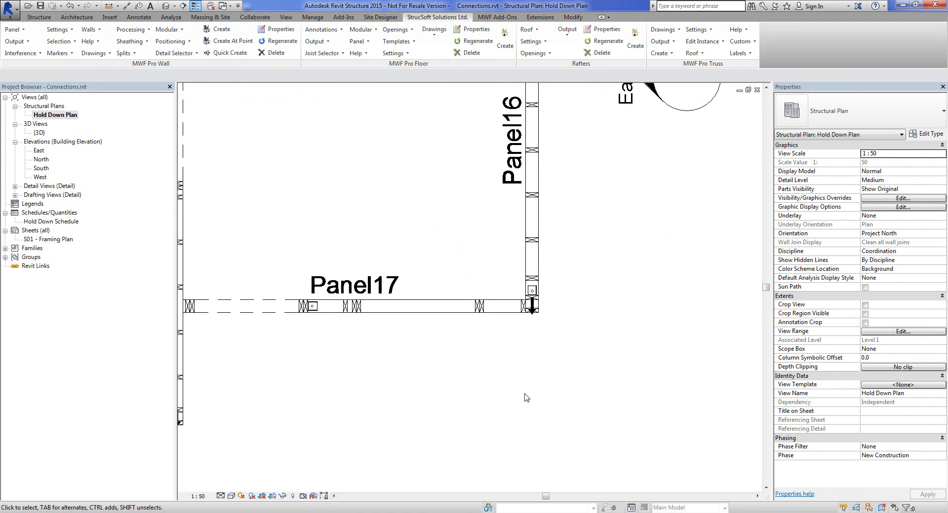
middle_drag(444, 389, 655, 396)
middle_drag(561, 240, 430, 309)
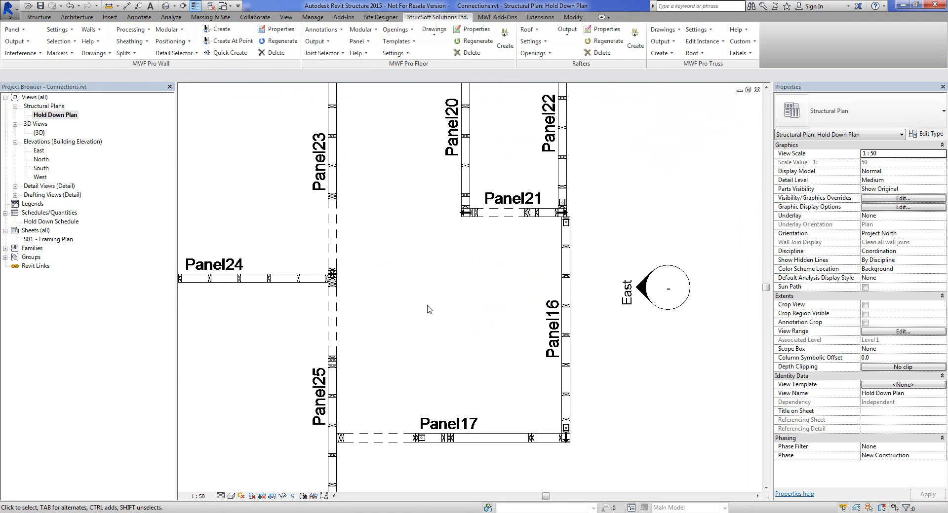
middle_drag(462, 344, 455, 317)
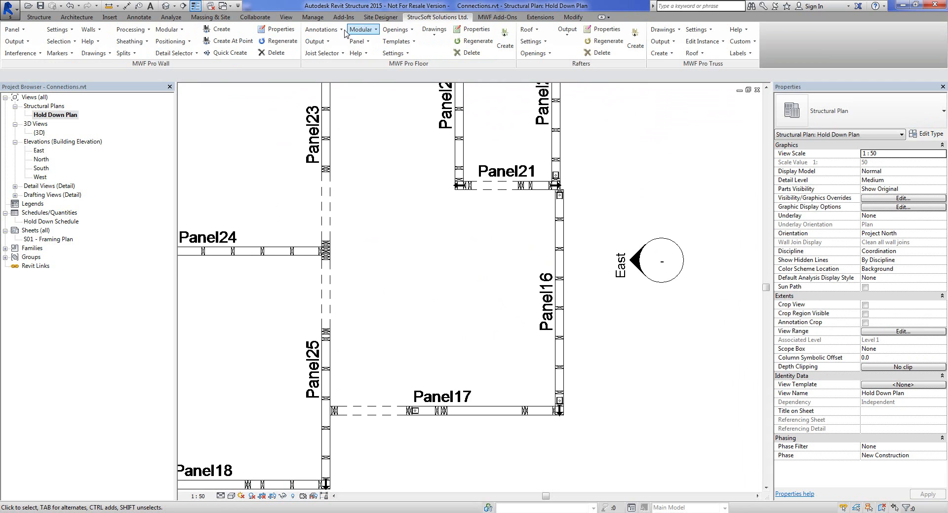
click(139, 17)
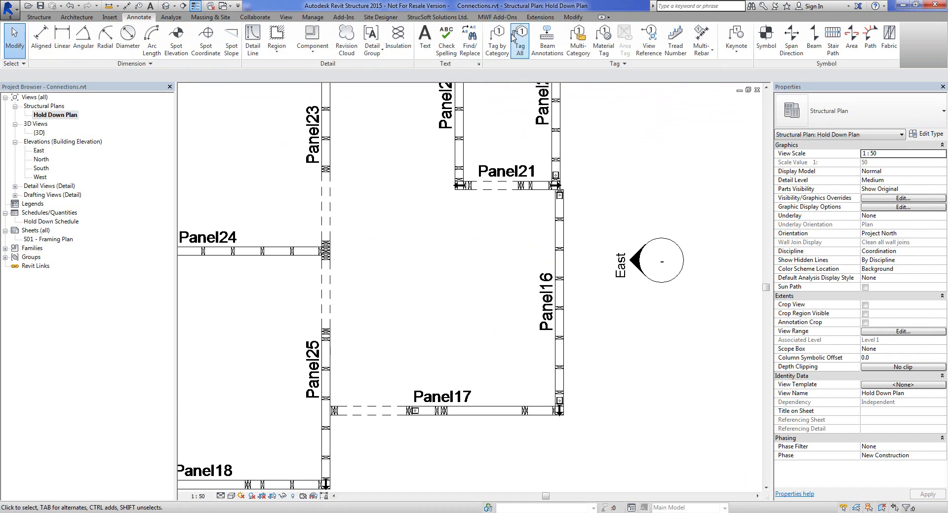
Hide Doors, Structural Columns, Structural Framing and Walls in the Hold Down Plan's visibility overrides, leaving Structural Connections shown
key(v)
key(g)
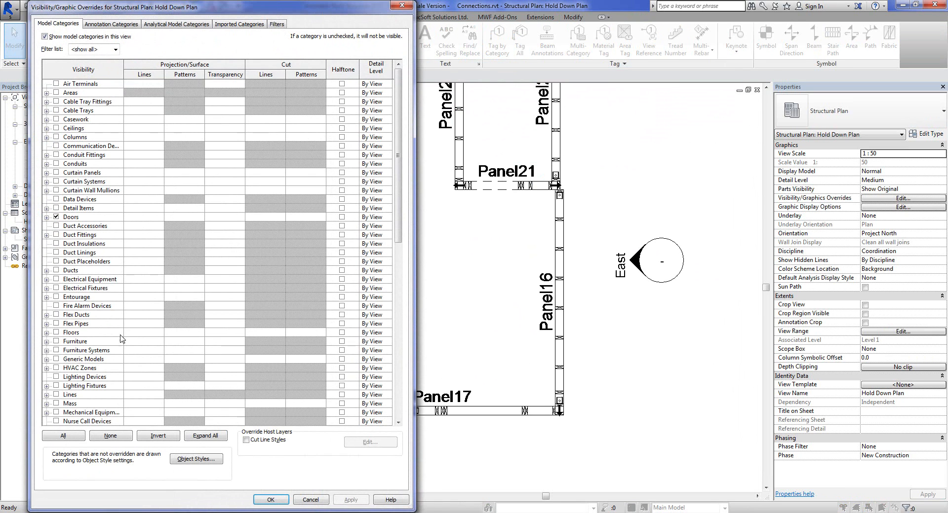
click(69, 218)
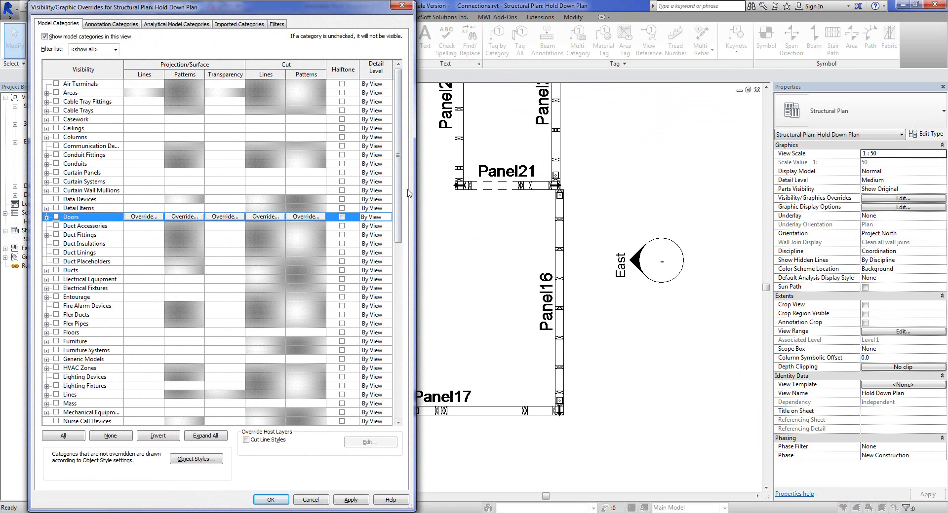
scroll(401, 267, down, 2)
scroll(400, 266, down, 11)
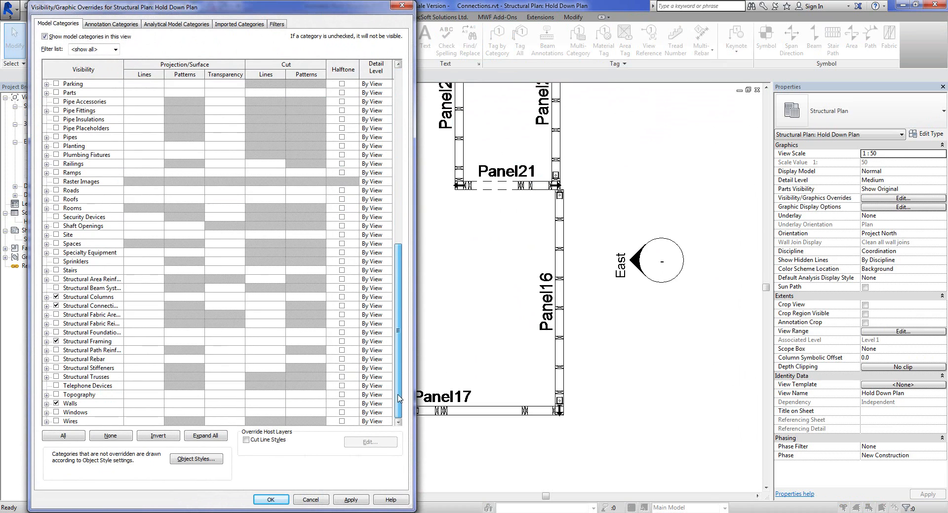
click(56, 298)
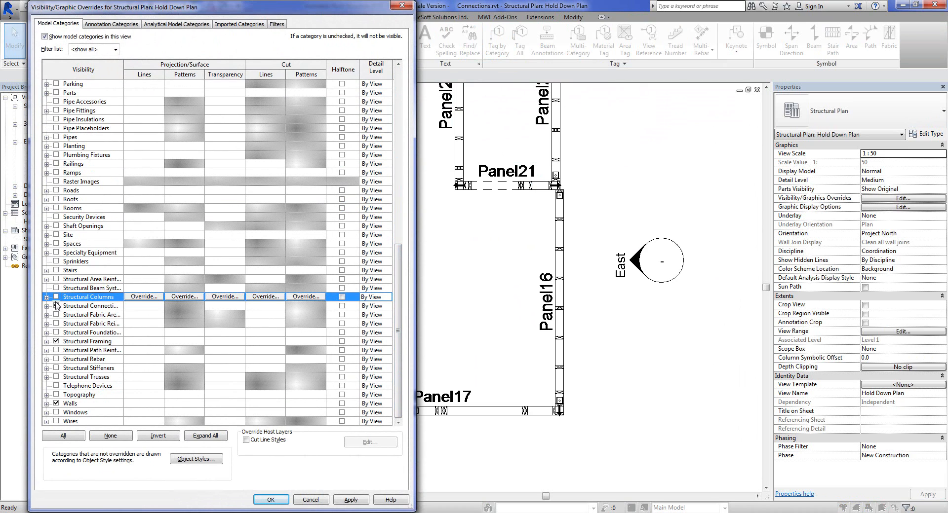
click(56, 306)
click(57, 342)
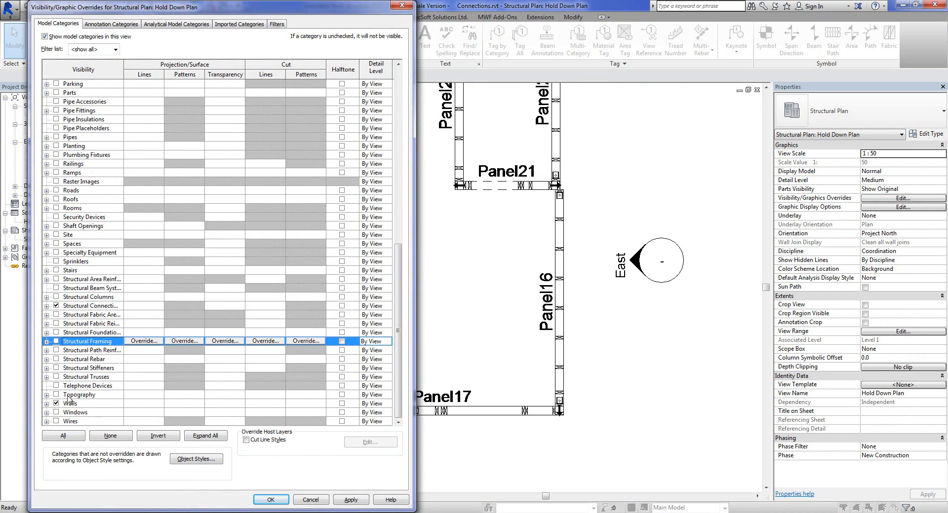
click(56, 403)
click(270, 499)
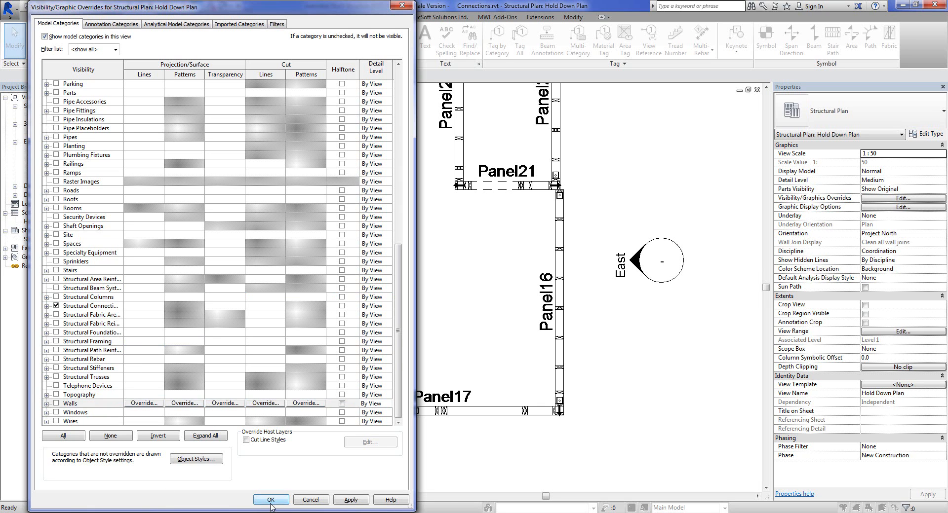
Select all instances of the Panel17 hold-down's type in the entire project and set their BIMSF_Label to HD1
scroll(422, 427, up, 5)
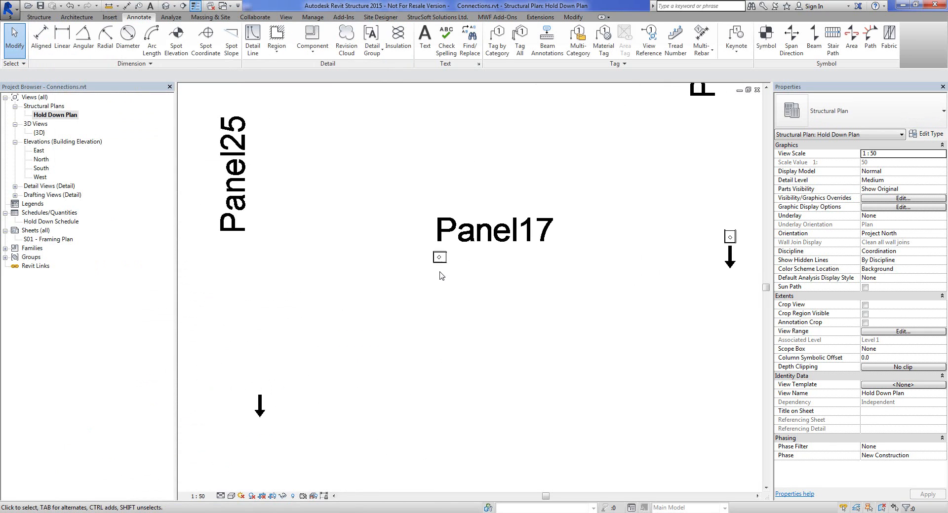
click(442, 262)
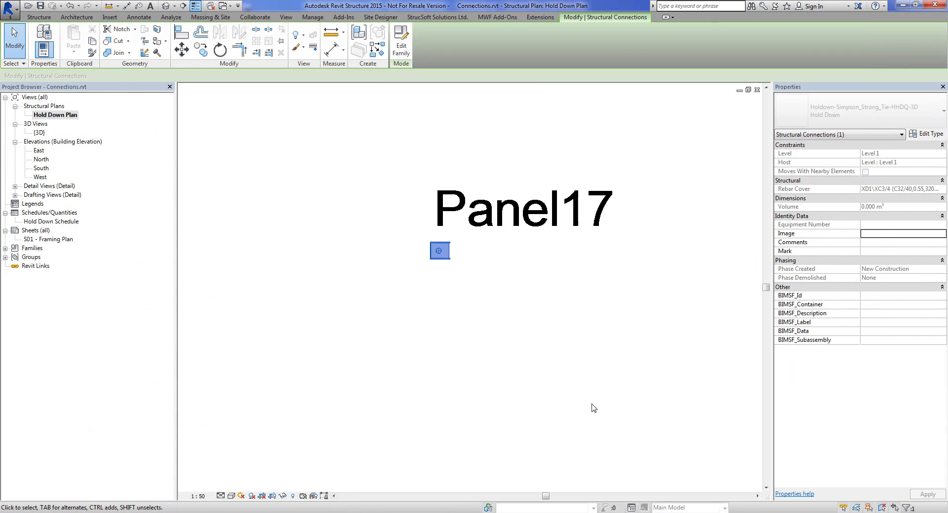
scroll(591, 406, down, 5)
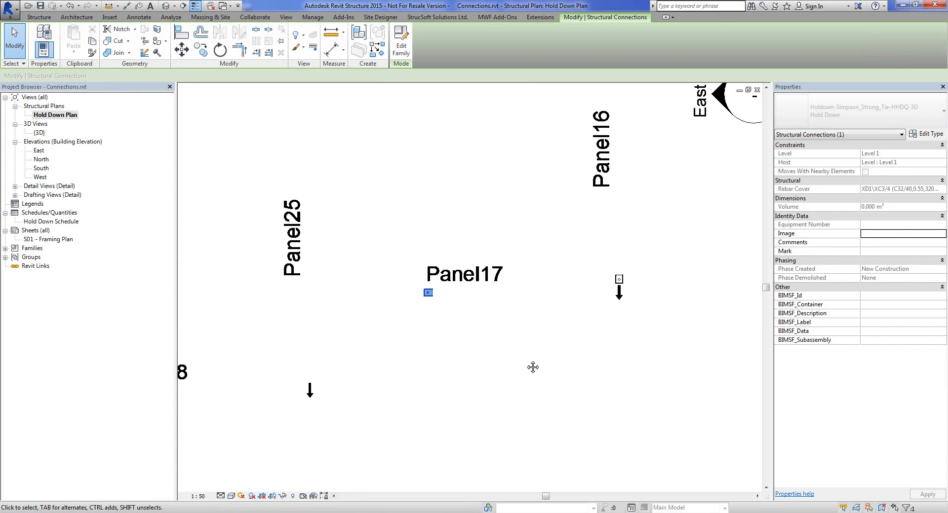
scroll(544, 405, down, 2)
right_click(543, 403)
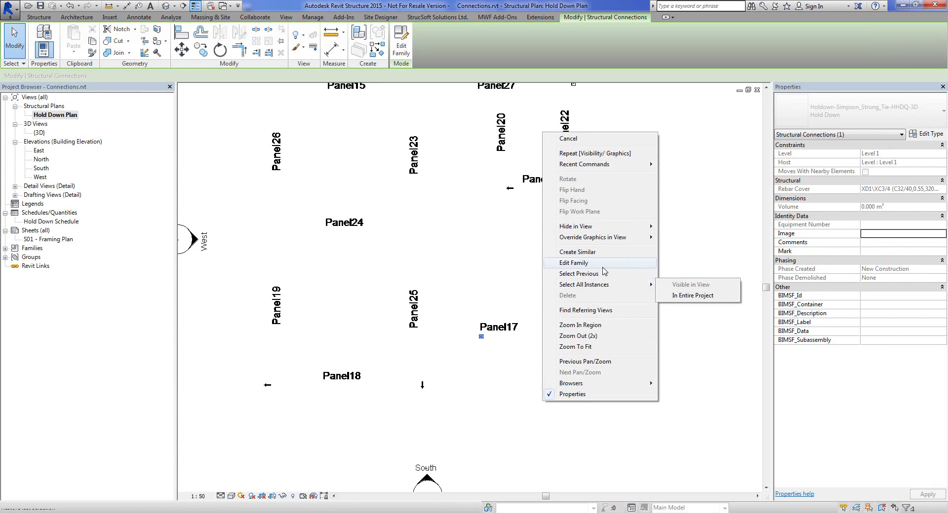
mouse_move(606, 284)
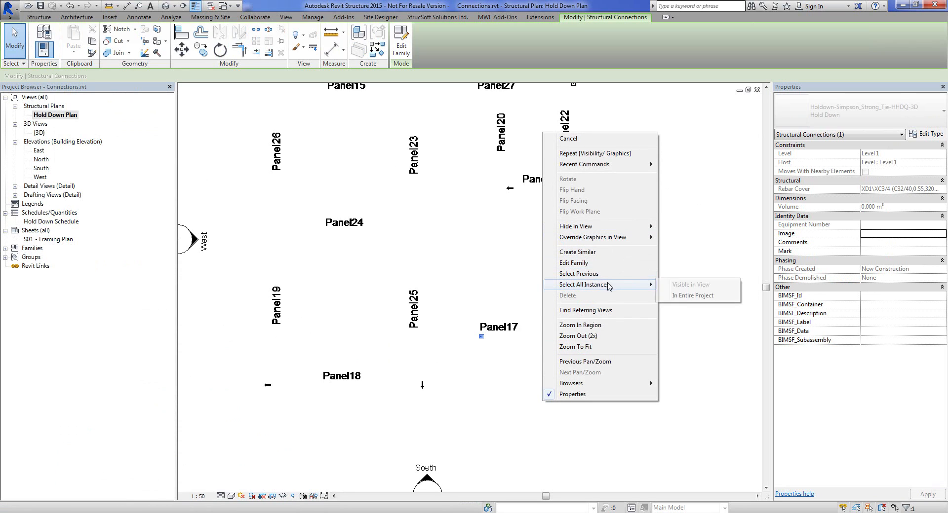
click(684, 295)
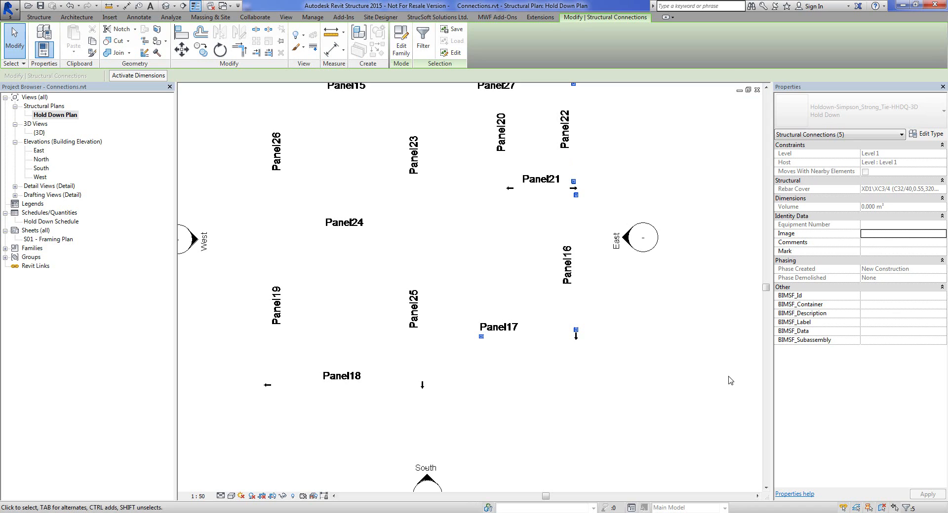
click(901, 323)
text(HD1)
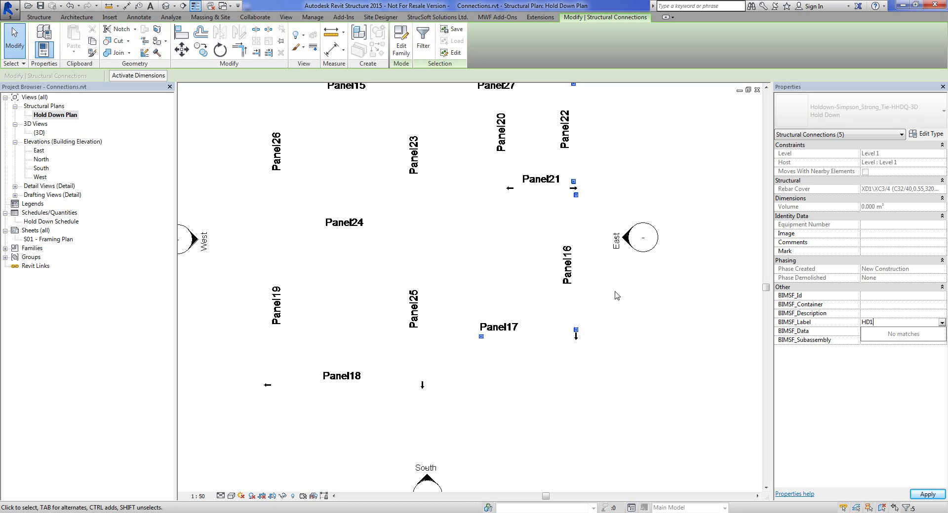
key(Return)
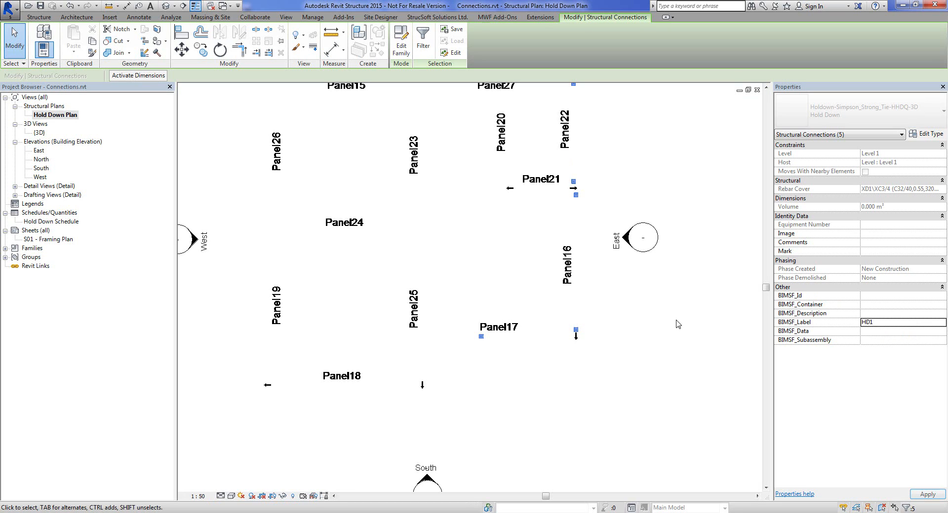
click(672, 348)
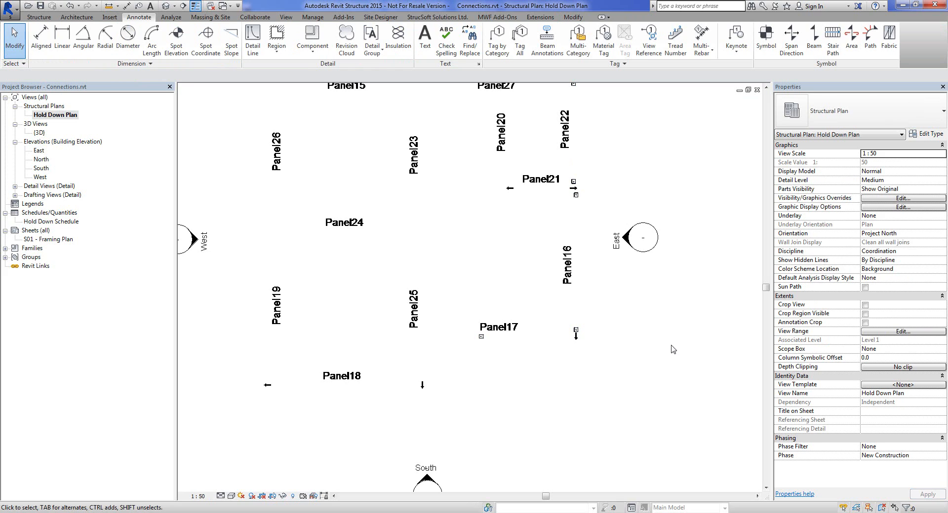
Switch Walls and Structural Columns back on in the Hold Down Plan's visibility overrides
key(v)
key(v)
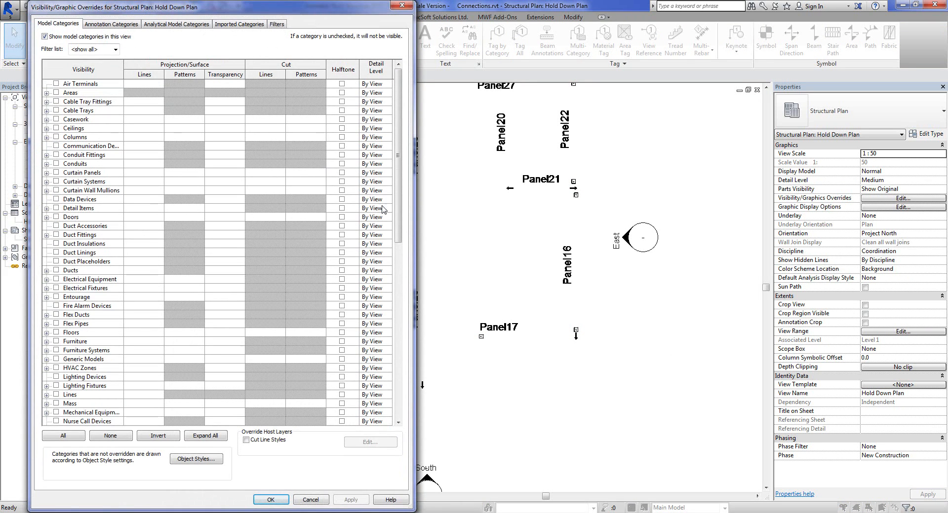
drag(398, 232, 398, 409)
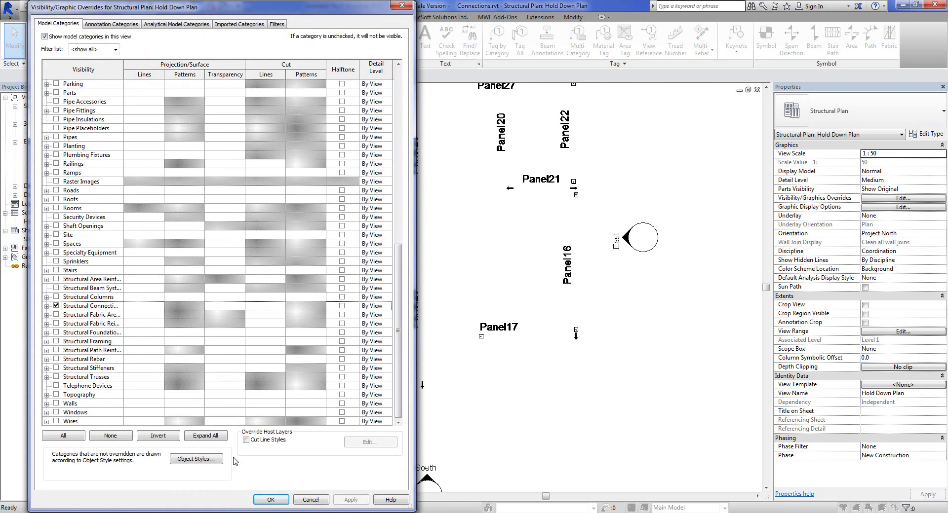
click(60, 404)
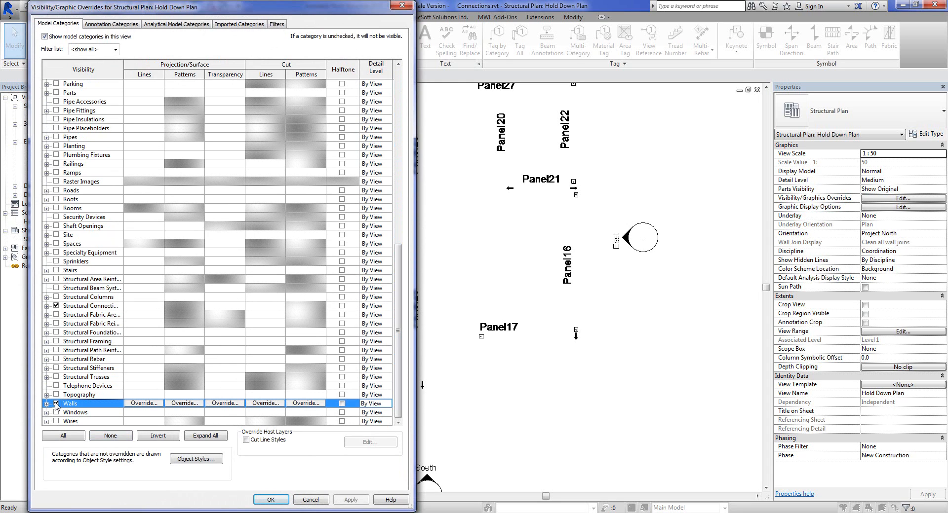
click(56, 404)
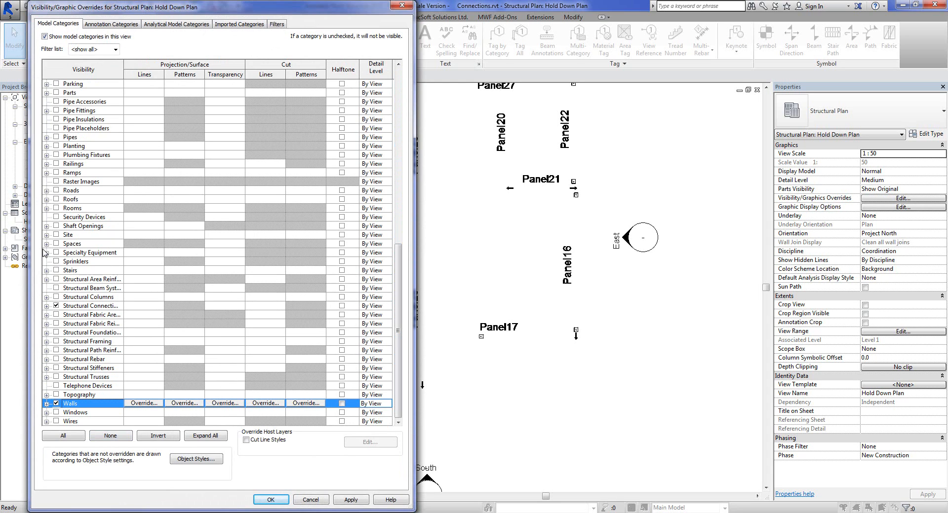
click(57, 298)
click(267, 496)
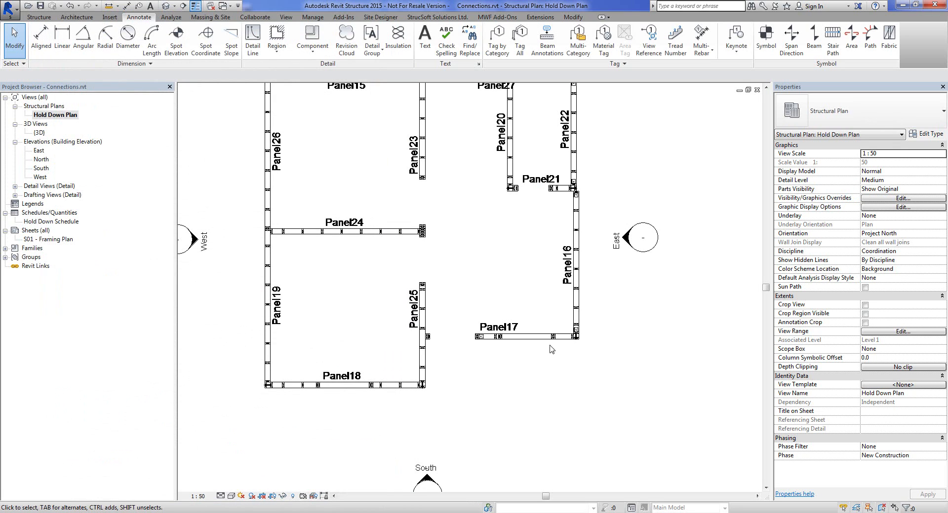
scroll(551, 350, up, 4)
scroll(459, 296, down, 2)
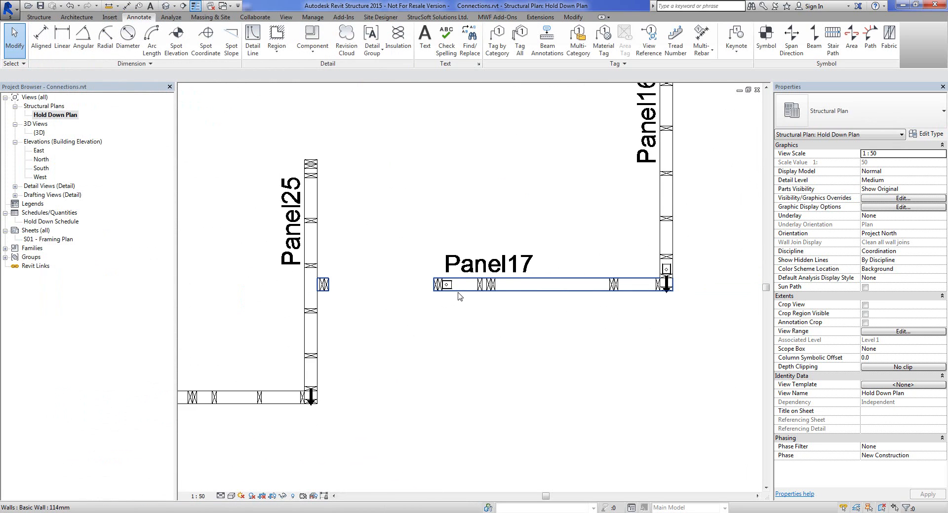
scroll(459, 296, down, 3)
scroll(464, 313, down, 2)
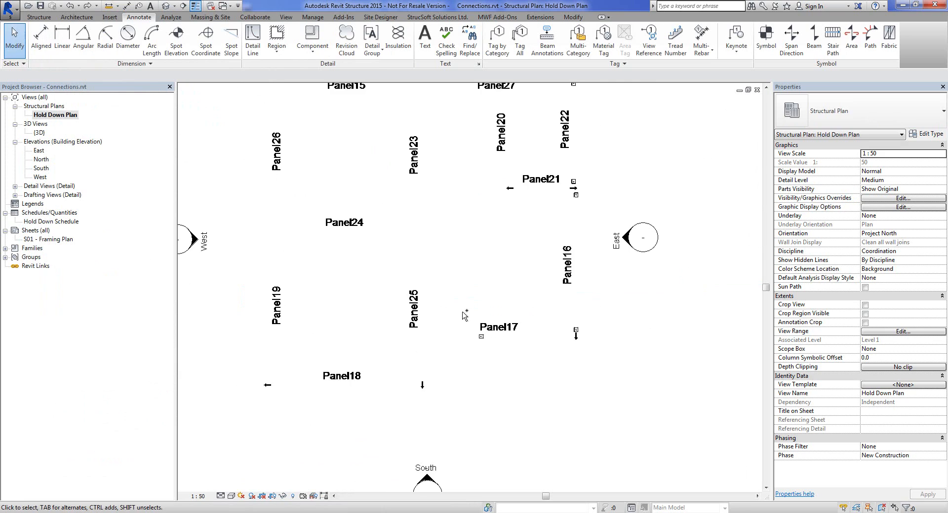
Place multi-category tags with leaders on the Panel17 hold-down and on the hold-downs at both ends of Panel16
scroll(496, 352, up, 2)
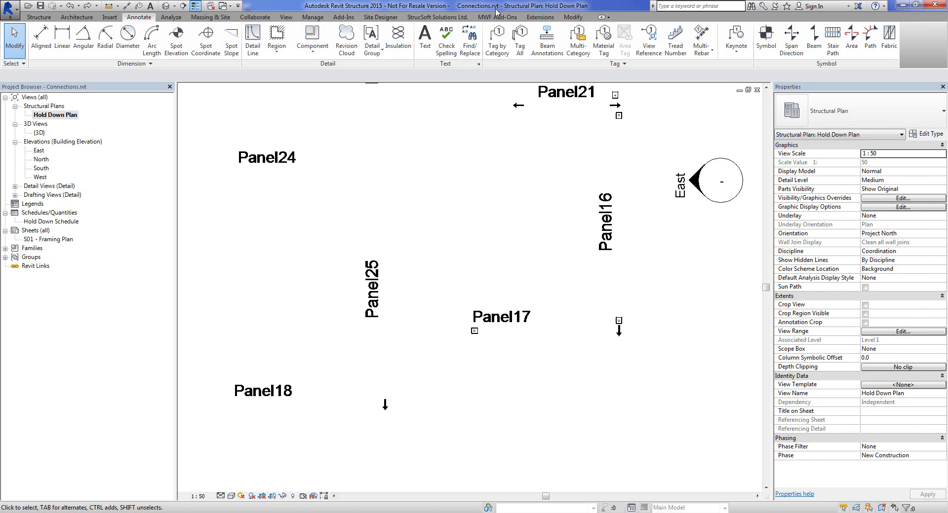
click(577, 47)
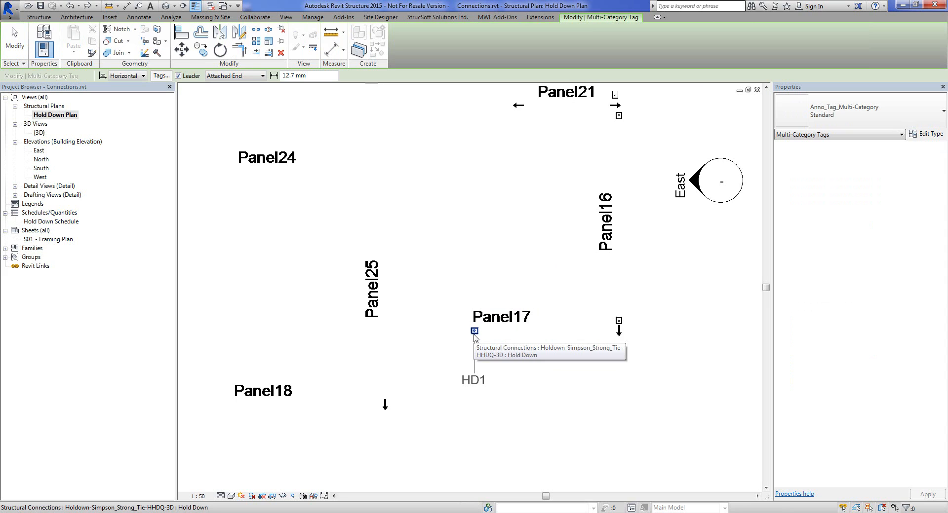
click(474, 336)
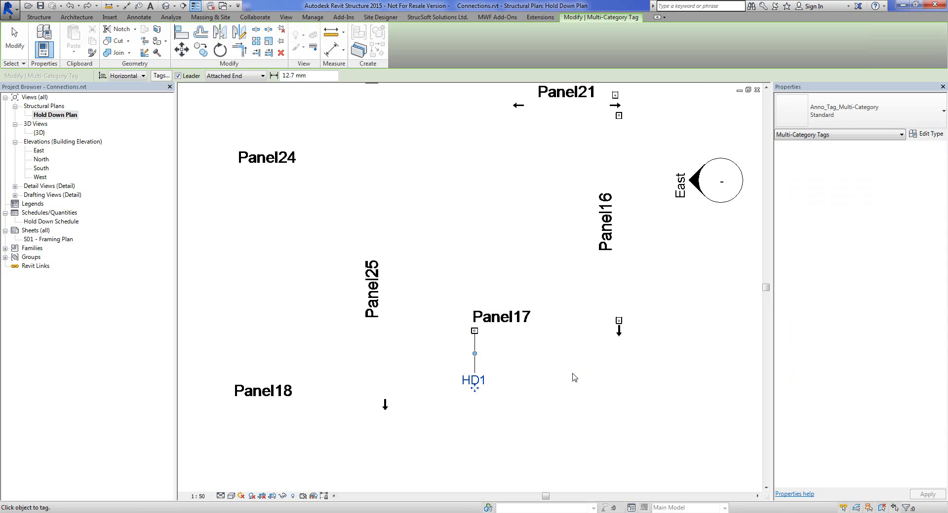
click(622, 321)
middle_drag(625, 141, 595, 281)
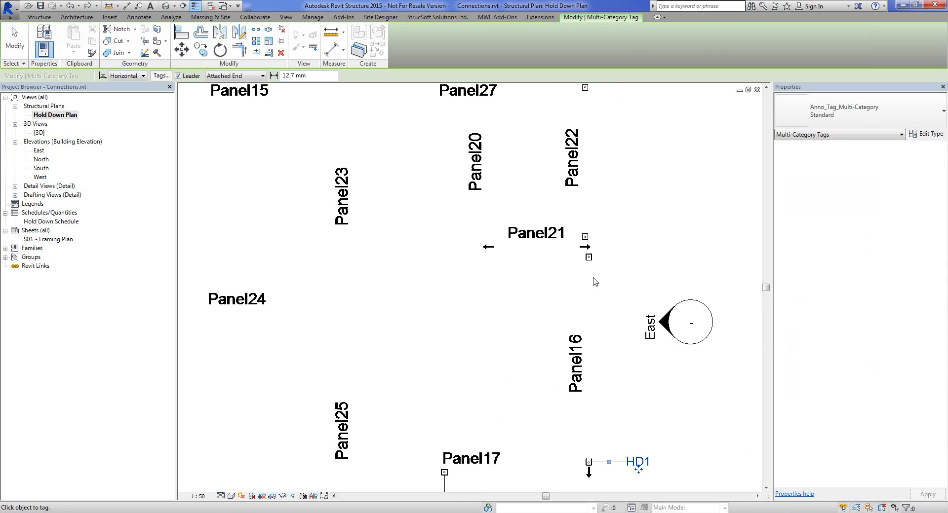
click(592, 259)
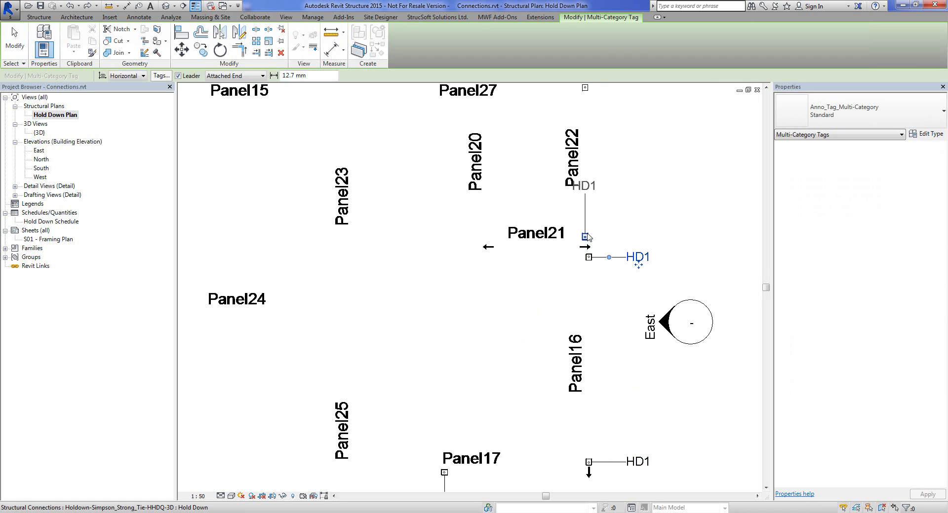
Tag the hold-downs at the lower and upper ends of Panel22 with multi-category tags
click(589, 239)
middle_drag(590, 90, 556, 271)
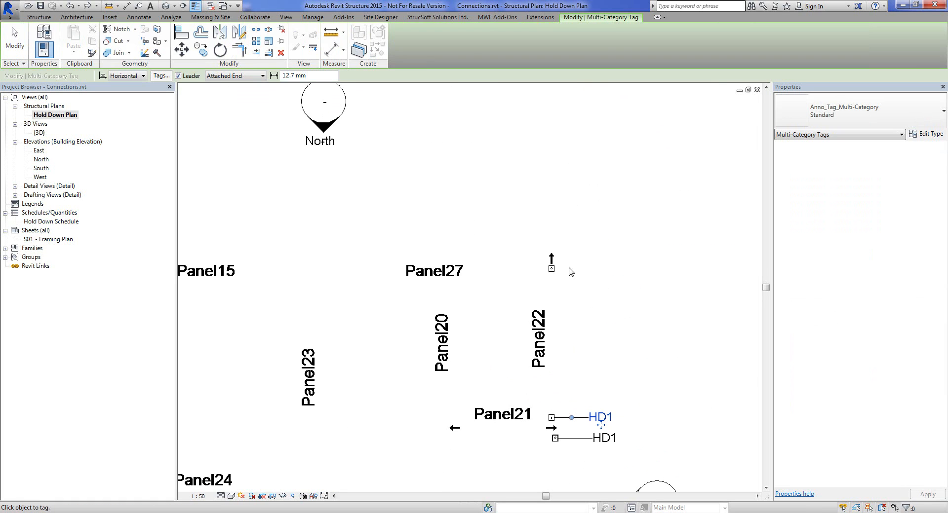
scroll(556, 270, up, 4)
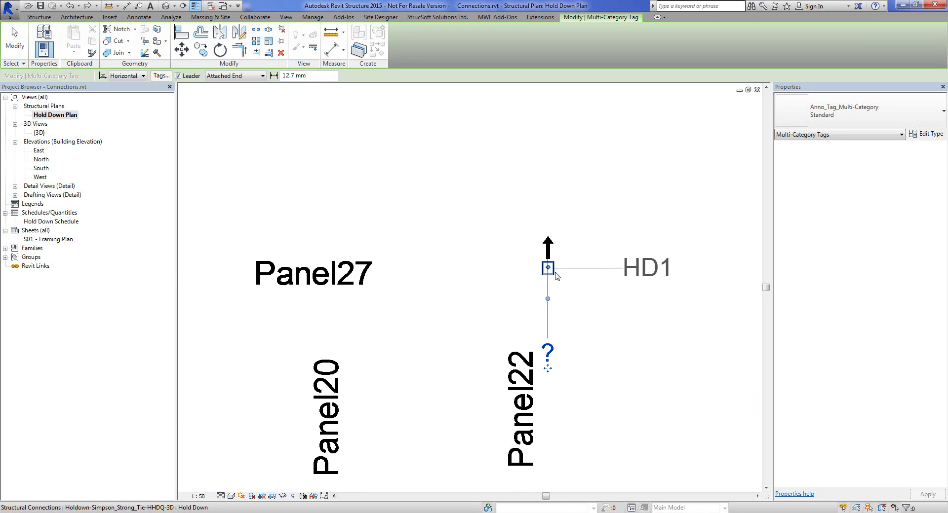
click(556, 273)
key(Escape)
key(Escape)
Delete the stray "?" tag below the hold-down at Panel22's upper end
click(548, 351)
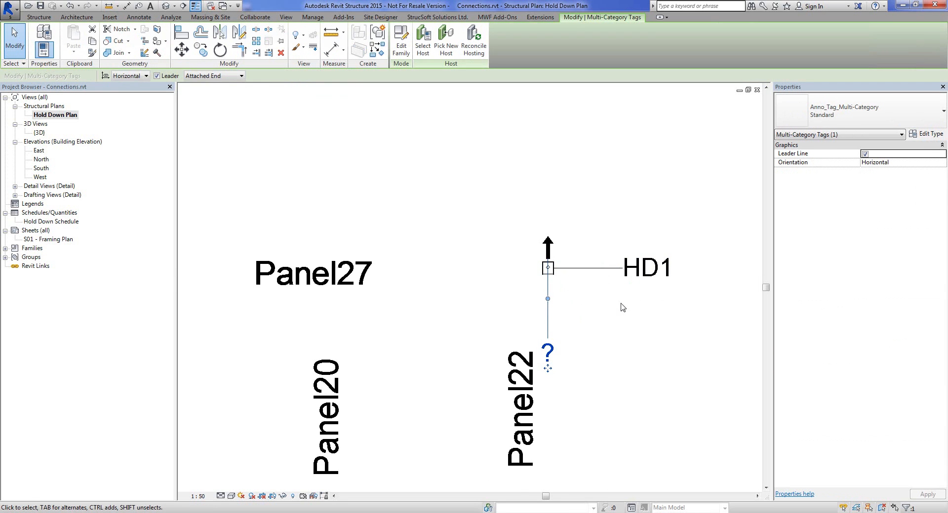
scroll(621, 307, down, 3)
key(Delete)
scroll(621, 308, down, 2)
middle_drag(627, 351, 584, 217)
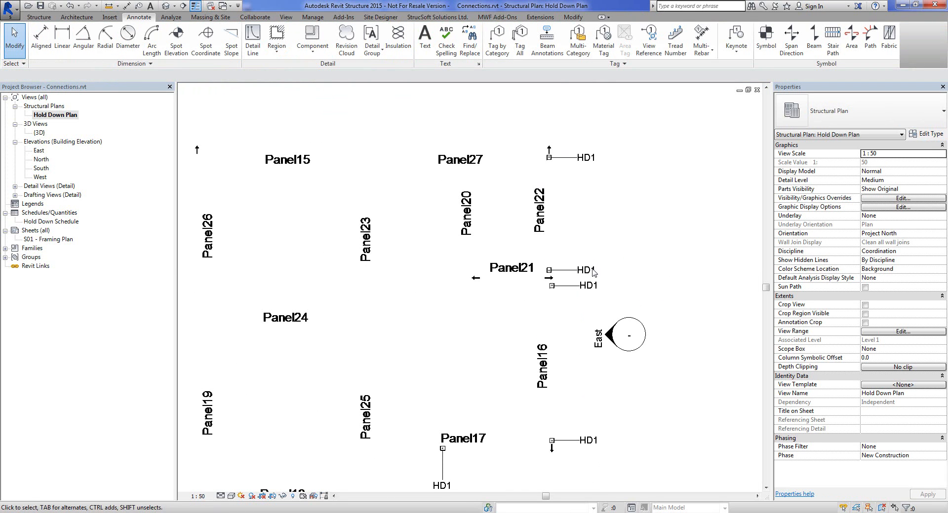
Make Walls and Structural Columns visible among the Hold Down Plan's model categories
middle_drag(489, 322, 529, 255)
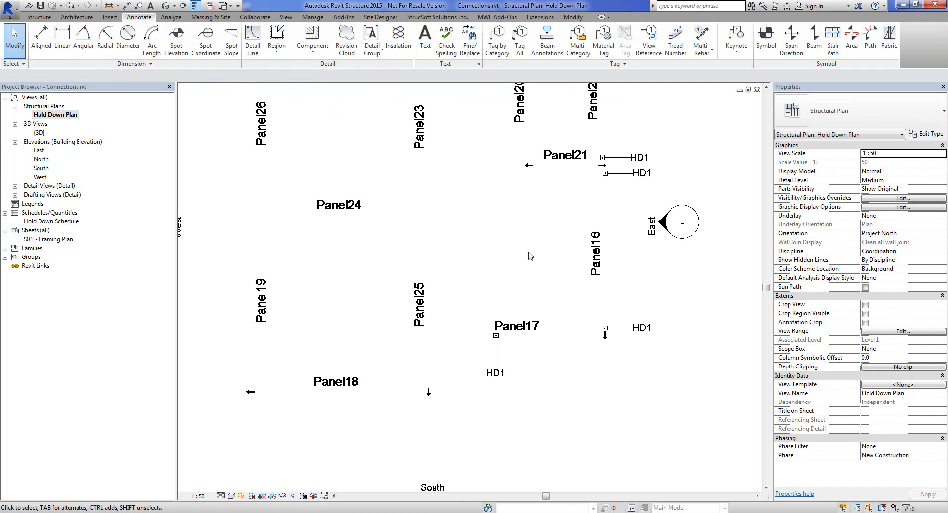
key(v)
key(g)
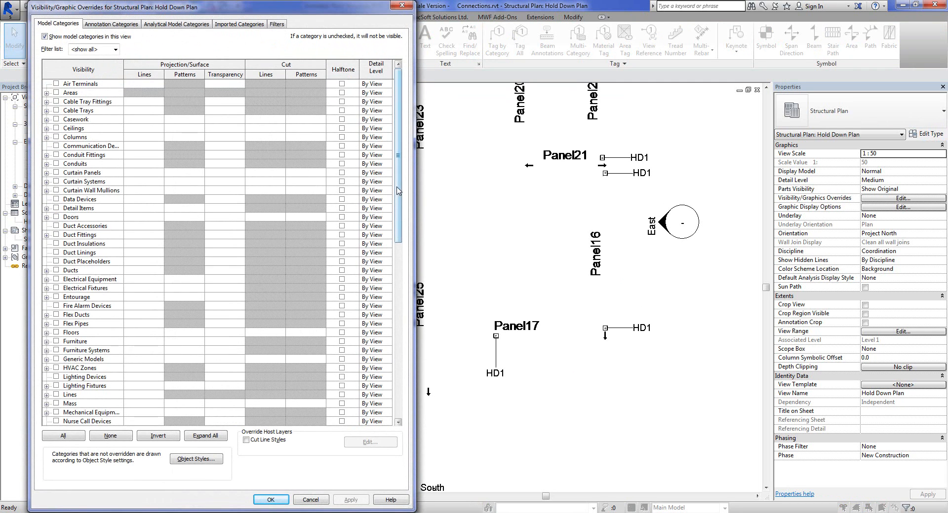
scroll(390, 178, down, 13)
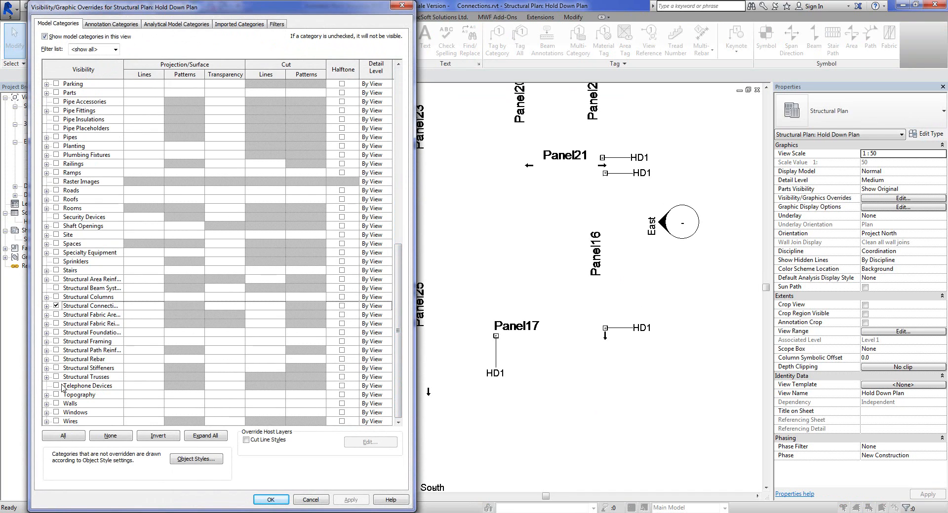
click(56, 404)
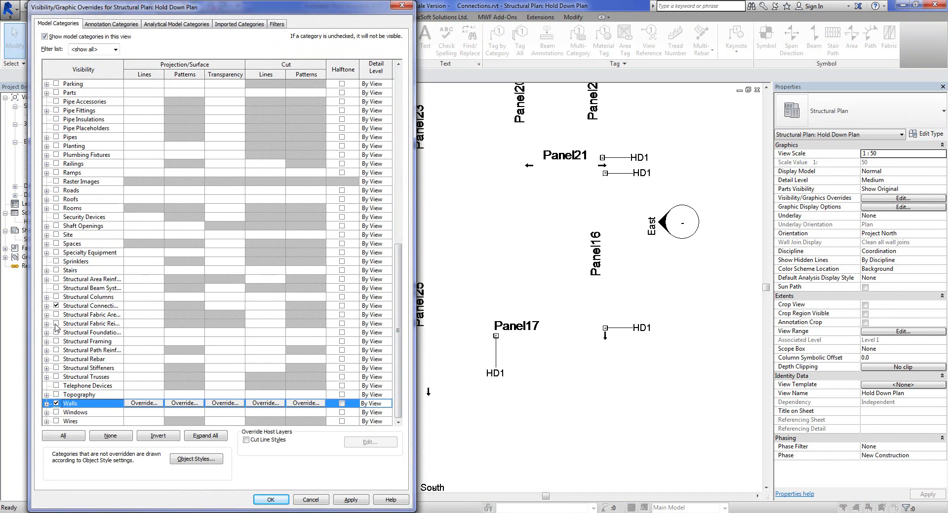
click(57, 298)
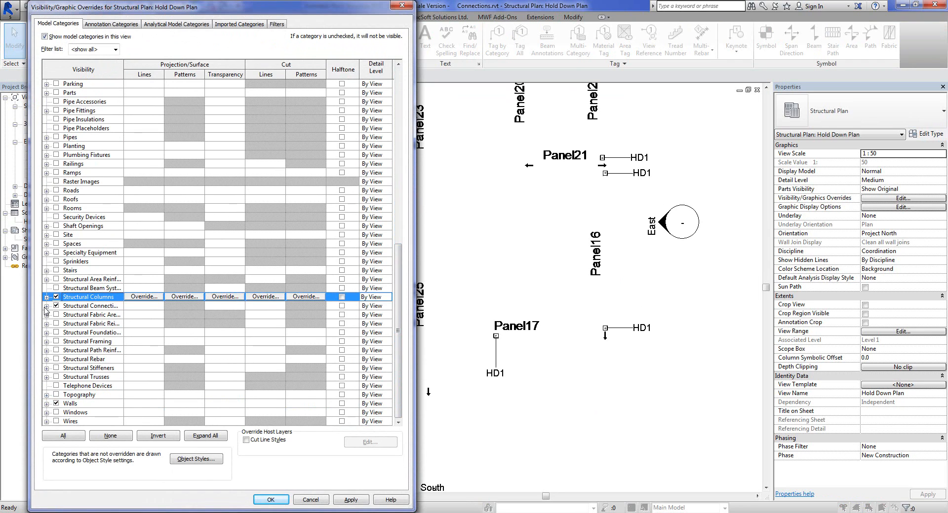
Hide the WBM subcategory of Structural Connections, keeping Holdown shown, and apply the Hold Down Plan's visibility overrides
click(45, 308)
click(46, 306)
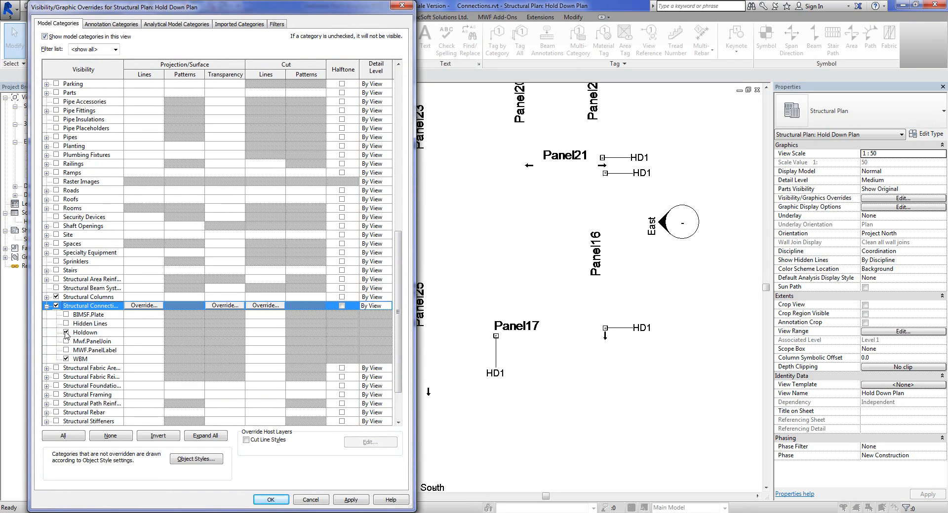
click(66, 359)
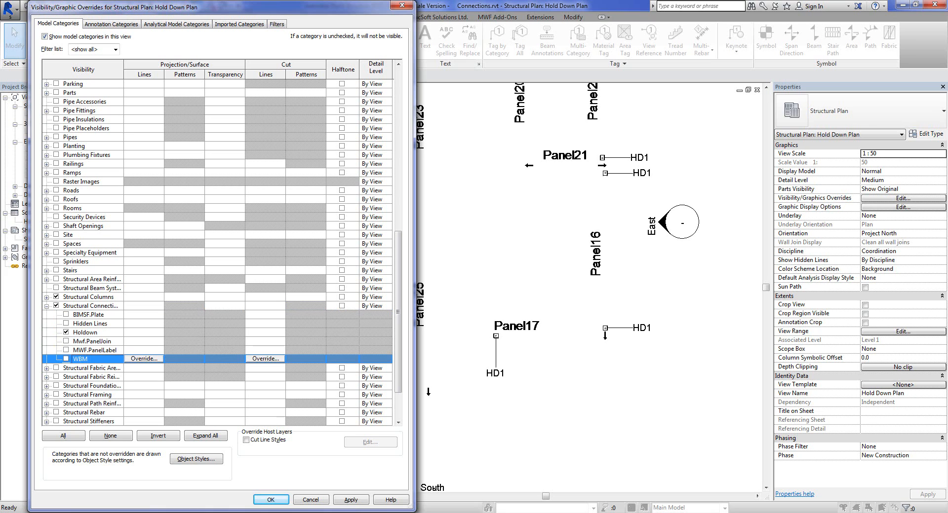
click(270, 500)
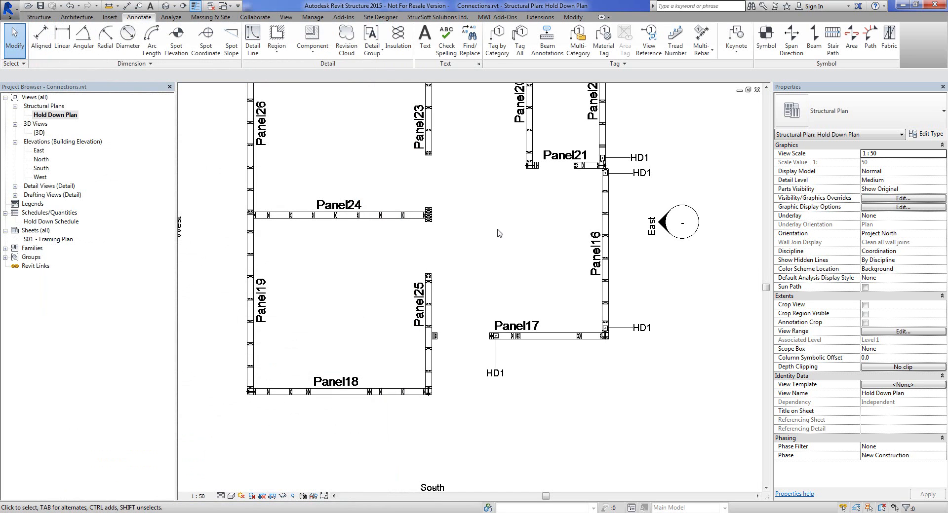
scroll(537, 227, down, 2)
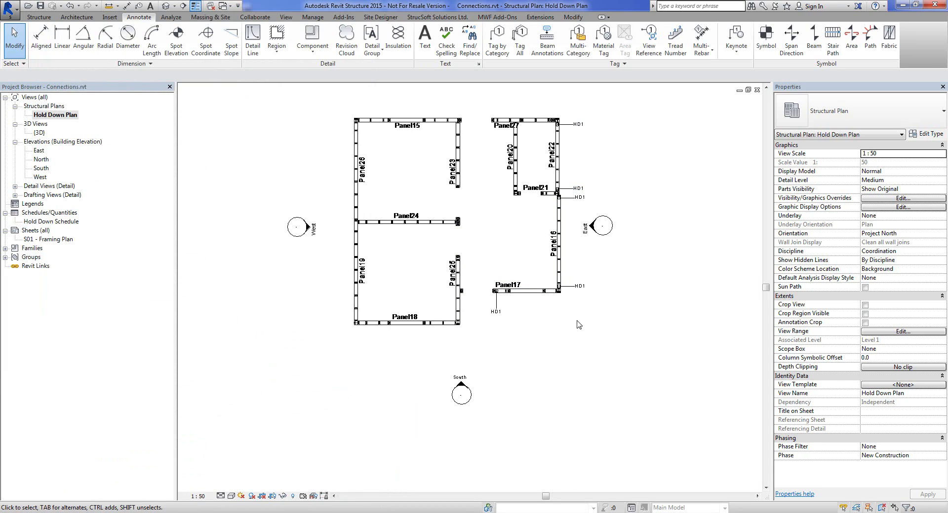
Place the Hold Down Plan view on sheet S01 - Framing Plan, with the Hold Down Schedule in the sheet's upper left area
double_click(31, 239)
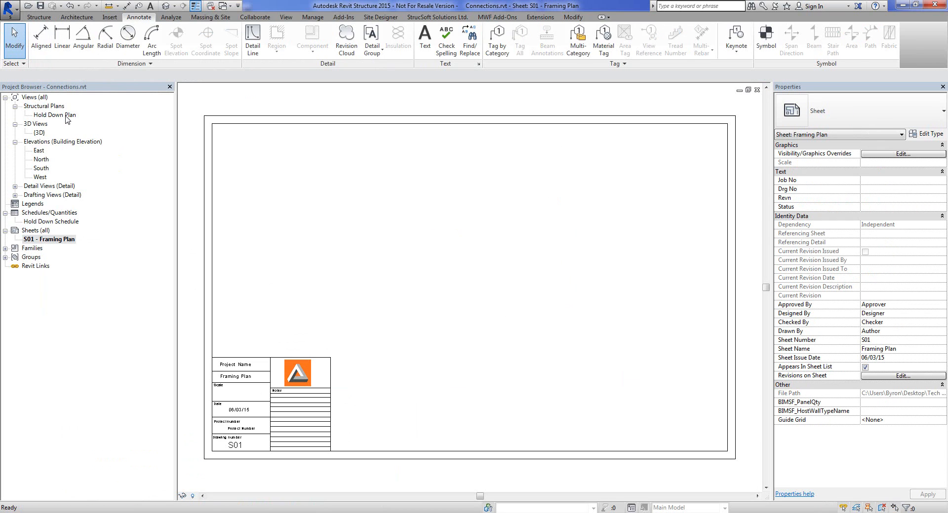
drag(55, 117, 469, 310)
click(489, 285)
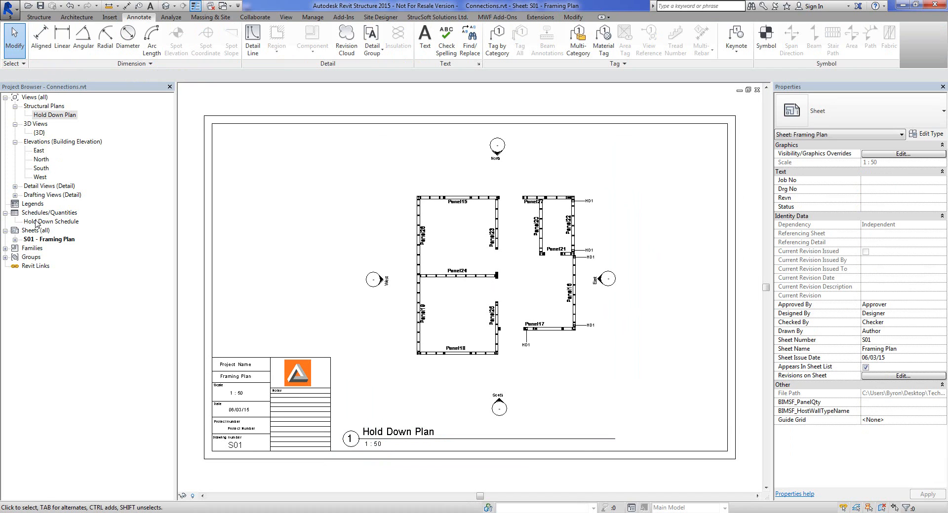
mouse_move(36, 224)
mouse_down()
mouse_move(381, 195)
mouse_move(290, 172)
mouse_up()
click(292, 212)
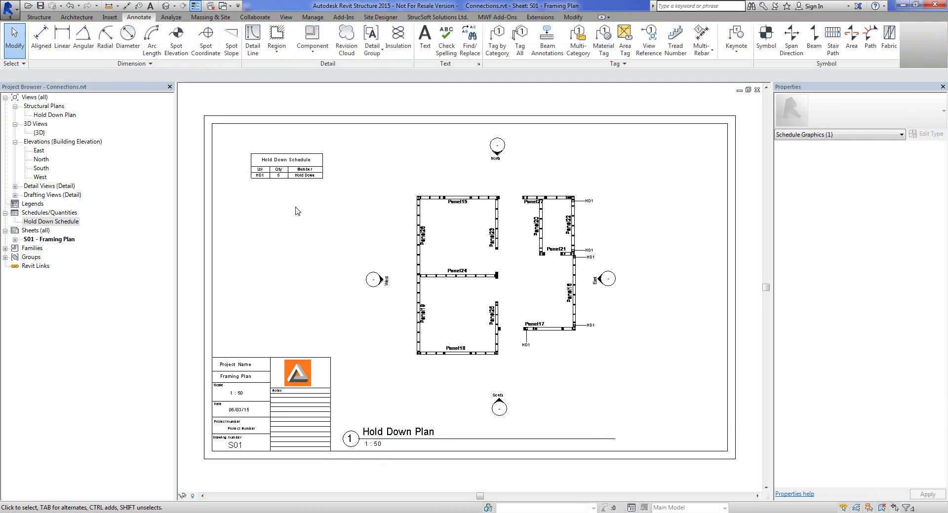
Examine the Hold Down Schedule and the tagged hold-downs of the Hold Down Plan on sheet S01
scroll(296, 183, up, 5)
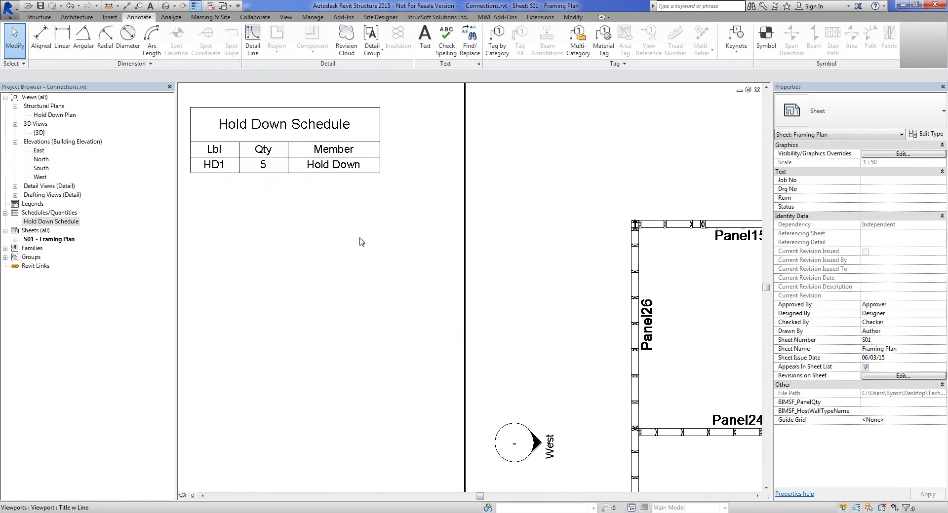
scroll(312, 172, down, 4)
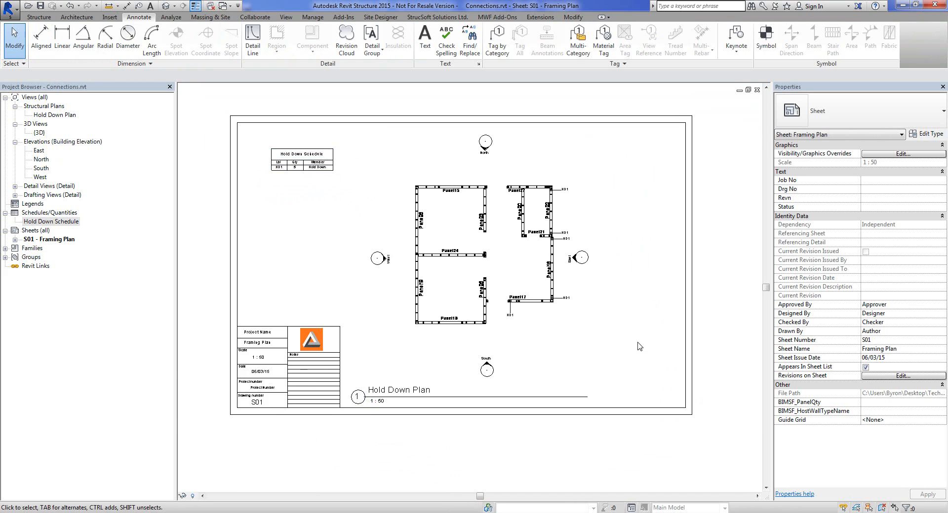
scroll(578, 347, up, 2)
scroll(455, 236, up, 2)
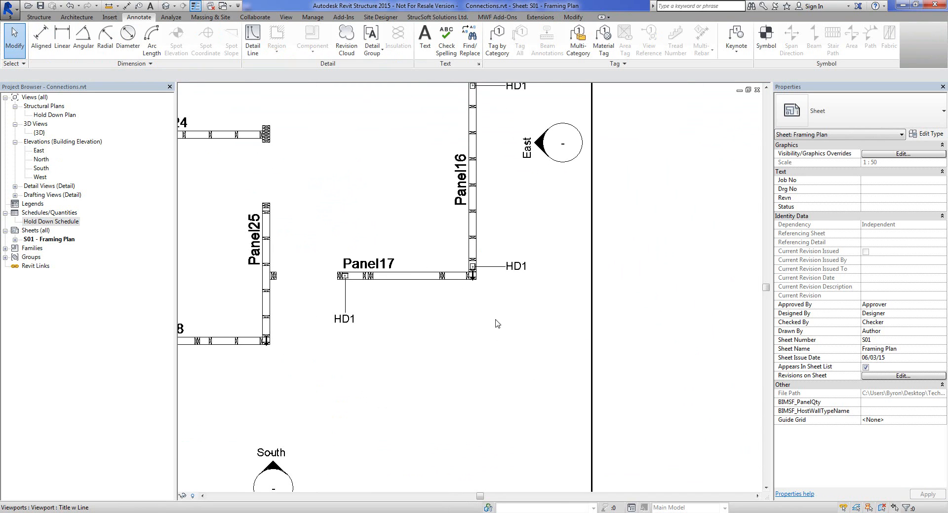
scroll(495, 320, down, 4)
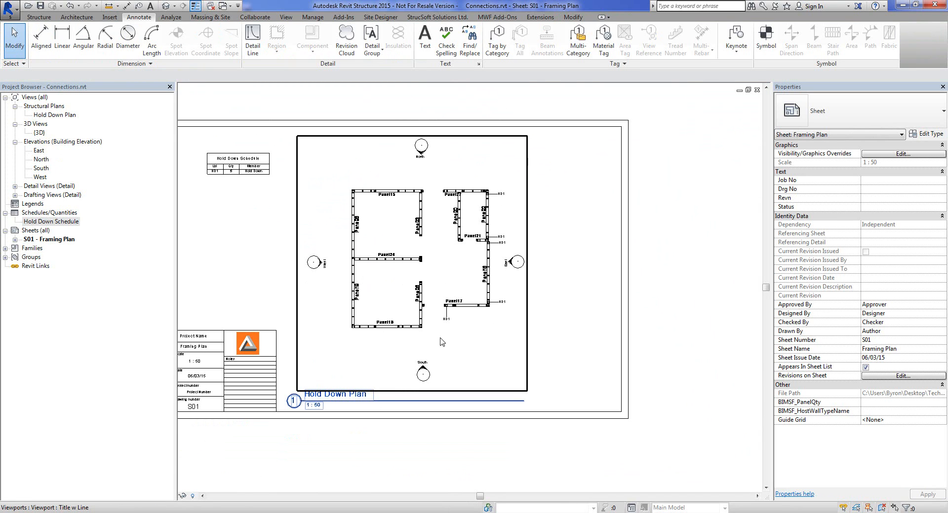
middle_drag(392, 299, 517, 242)
middle_drag(375, 237, 332, 337)
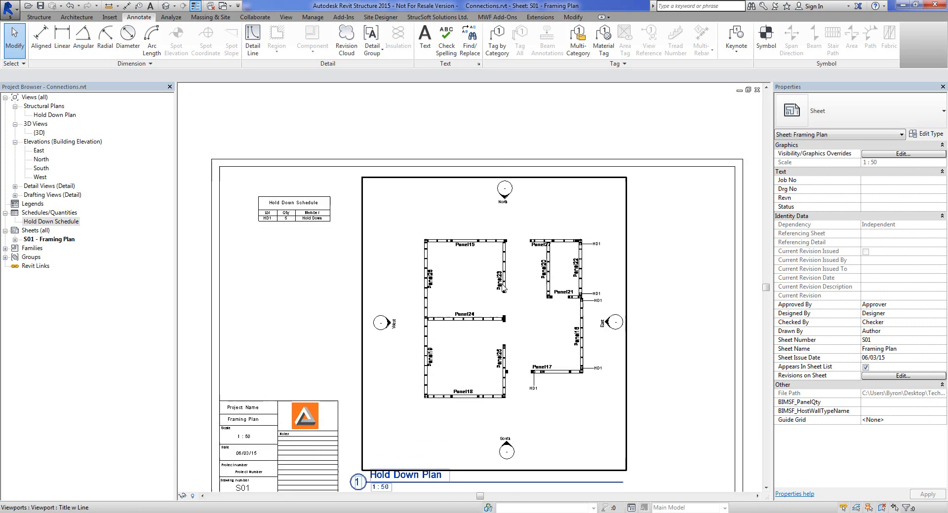
scroll(530, 293, up, 3)
scroll(559, 294, down, 3)
middle_drag(678, 333, 639, 279)
scroll(569, 315, up, 3)
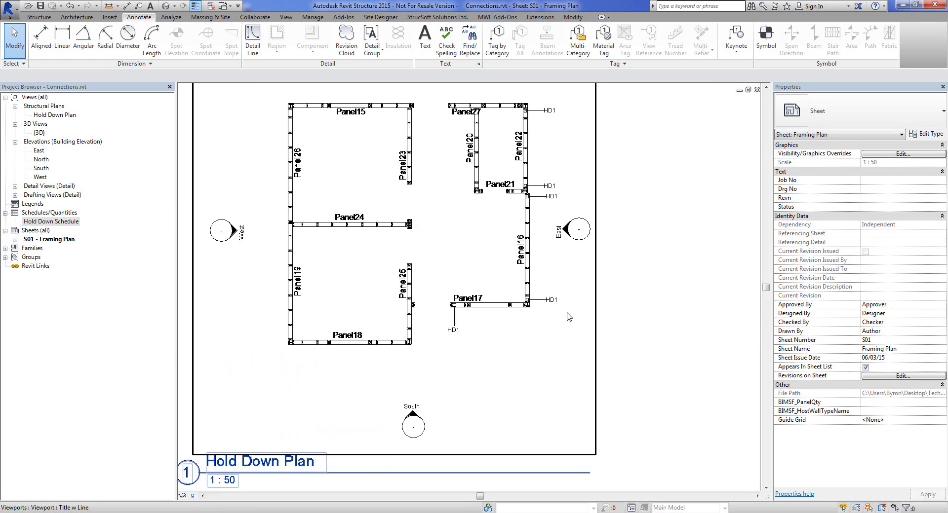